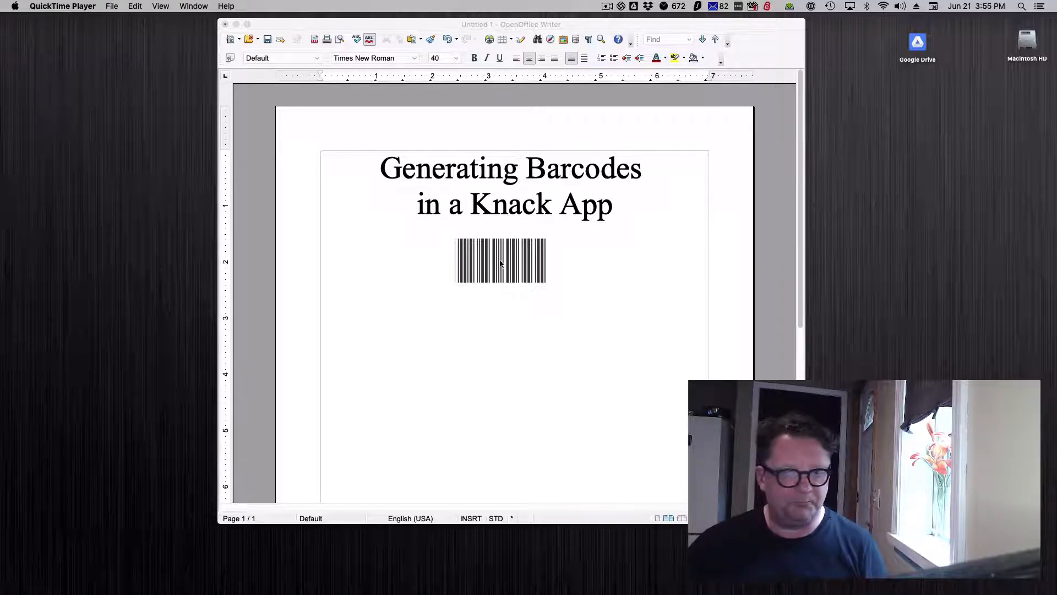
Switch to Safari and read the Knack article on generating numeric barcodes, covering requirements, the text formula field and the CSS code.
click(235, 26)
key(super+Tab)
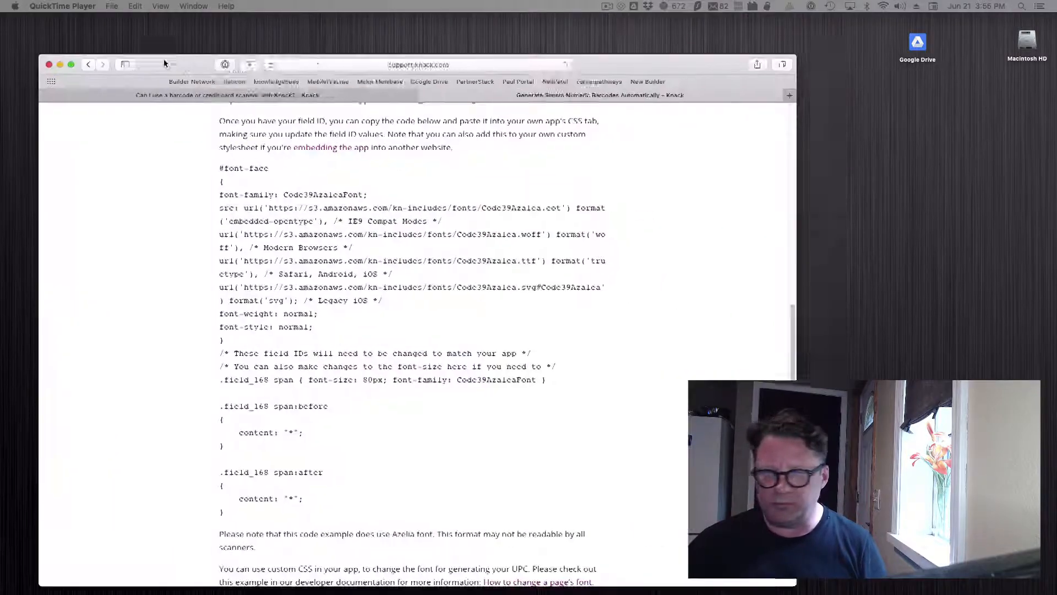
scroll(335, 96, up, 20)
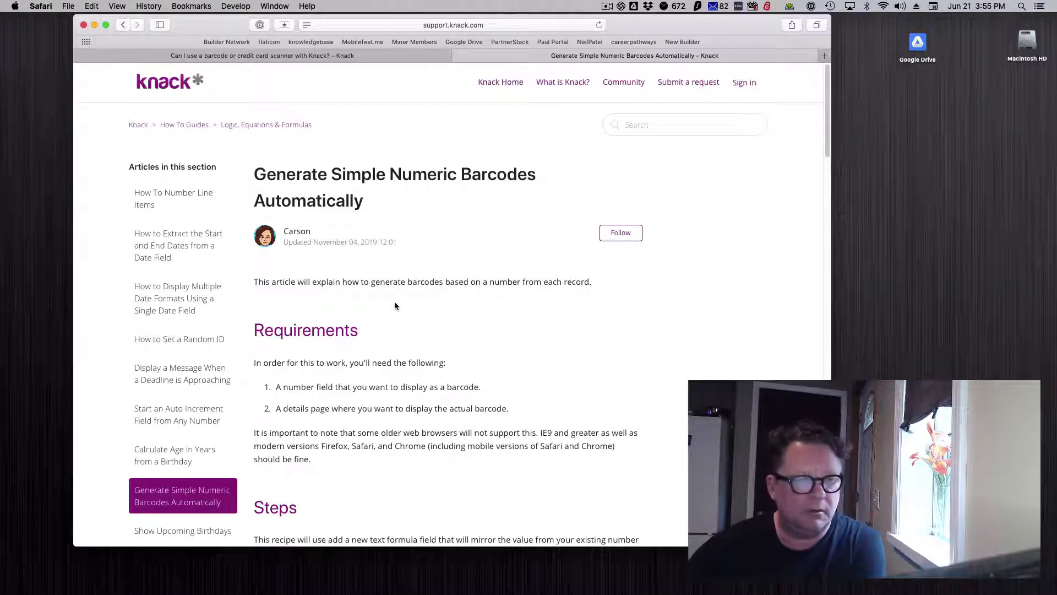
scroll(414, 325, down, 5)
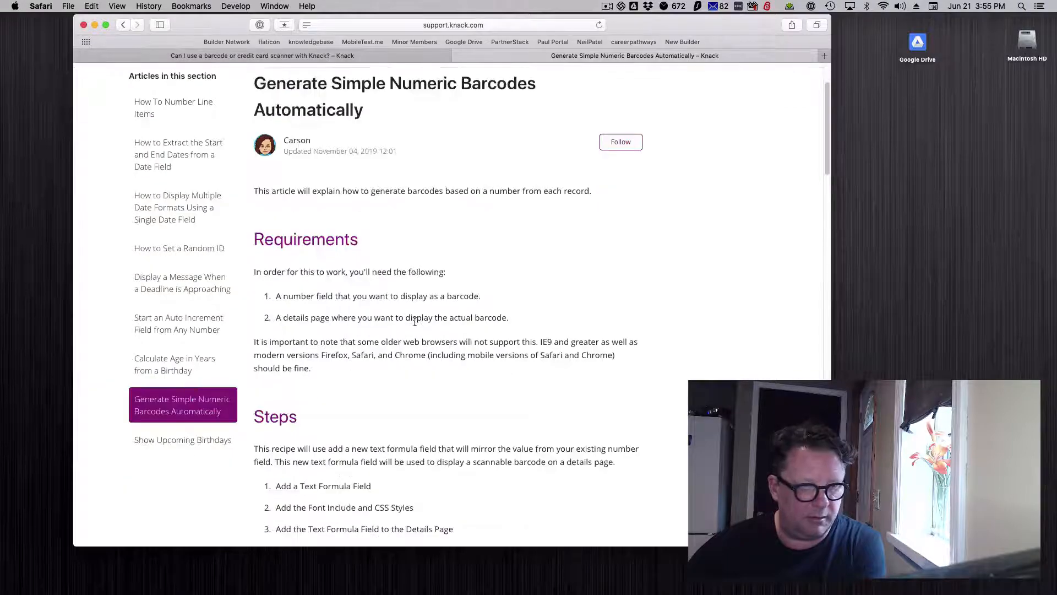
scroll(414, 325, down, 1)
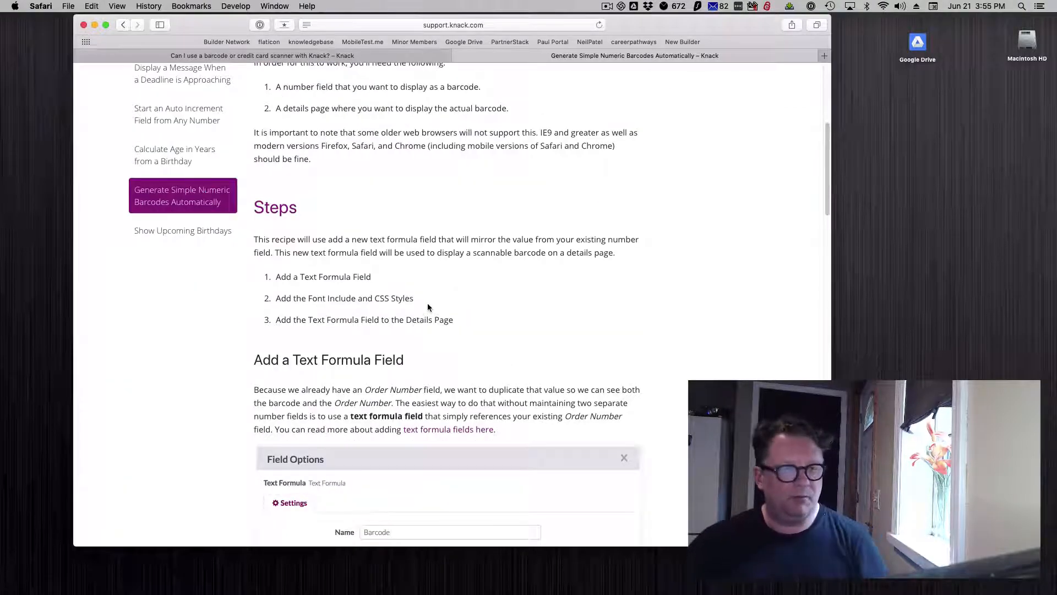
scroll(451, 284, up, 6)
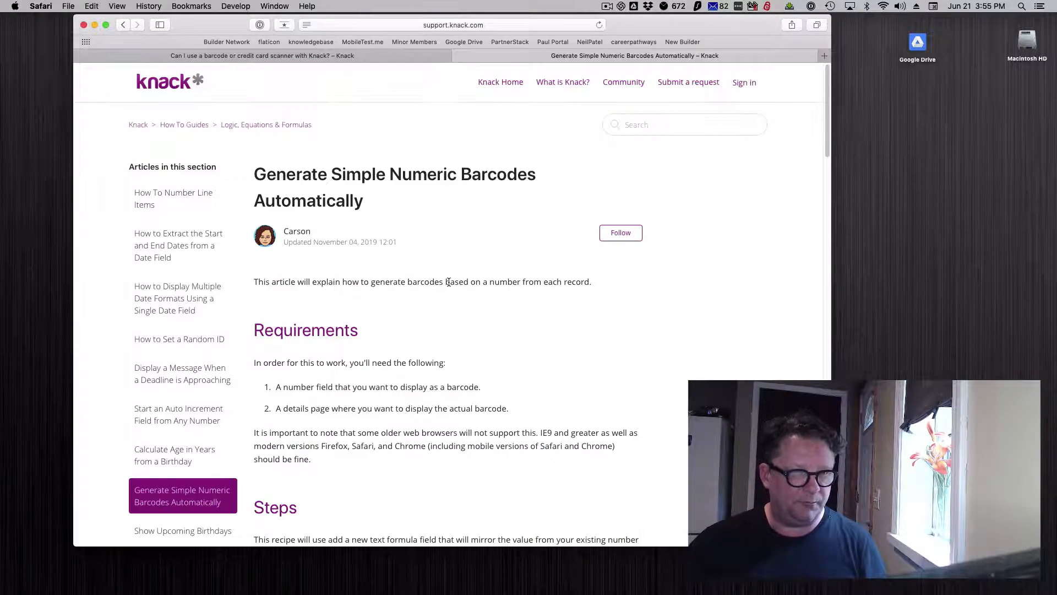
scroll(433, 276, down, 13)
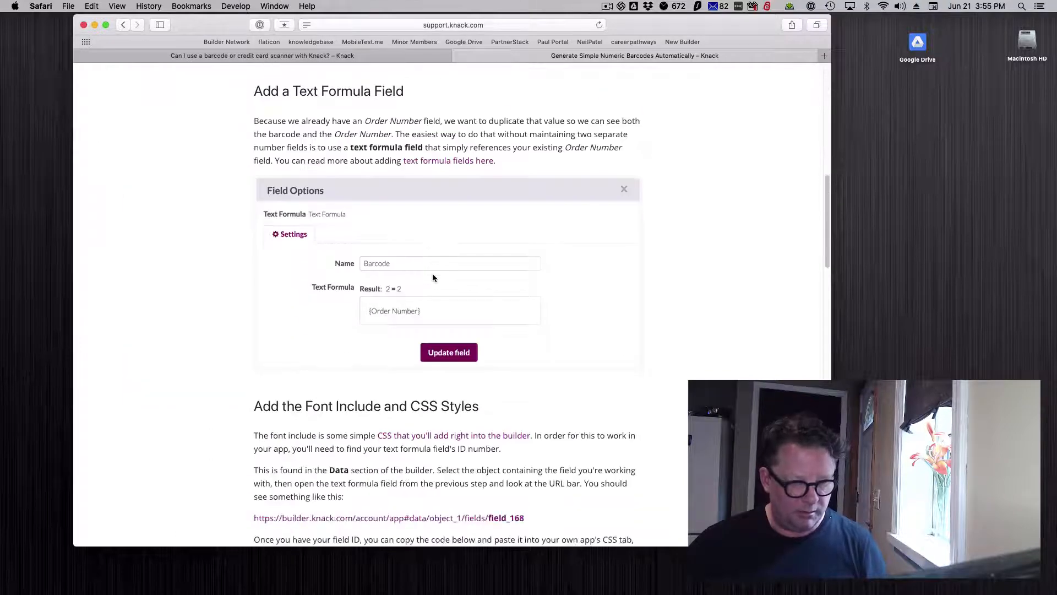
scroll(433, 278, up, 13)
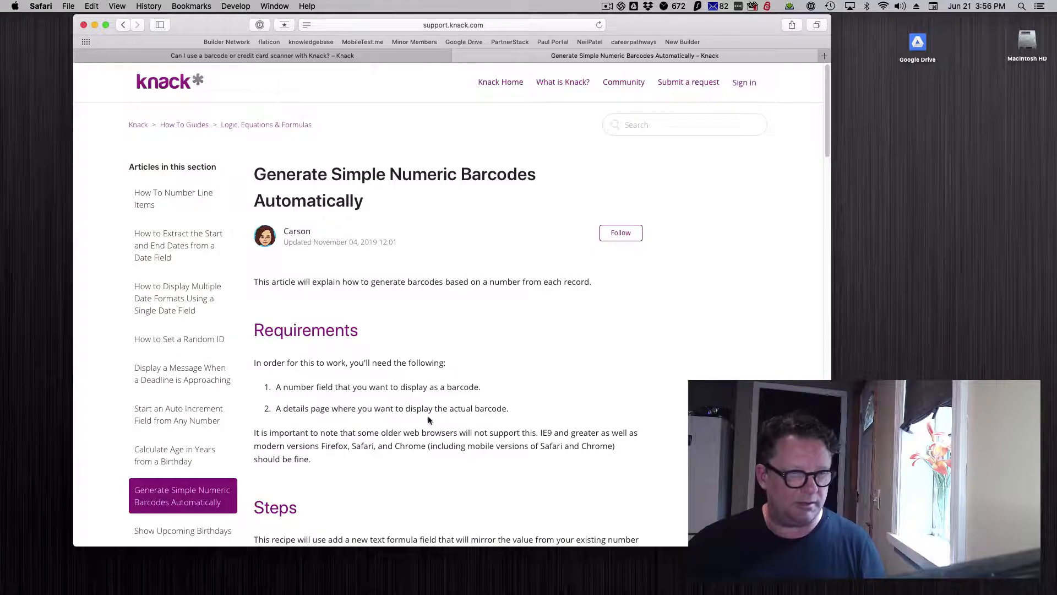
scroll(445, 372, down, 15)
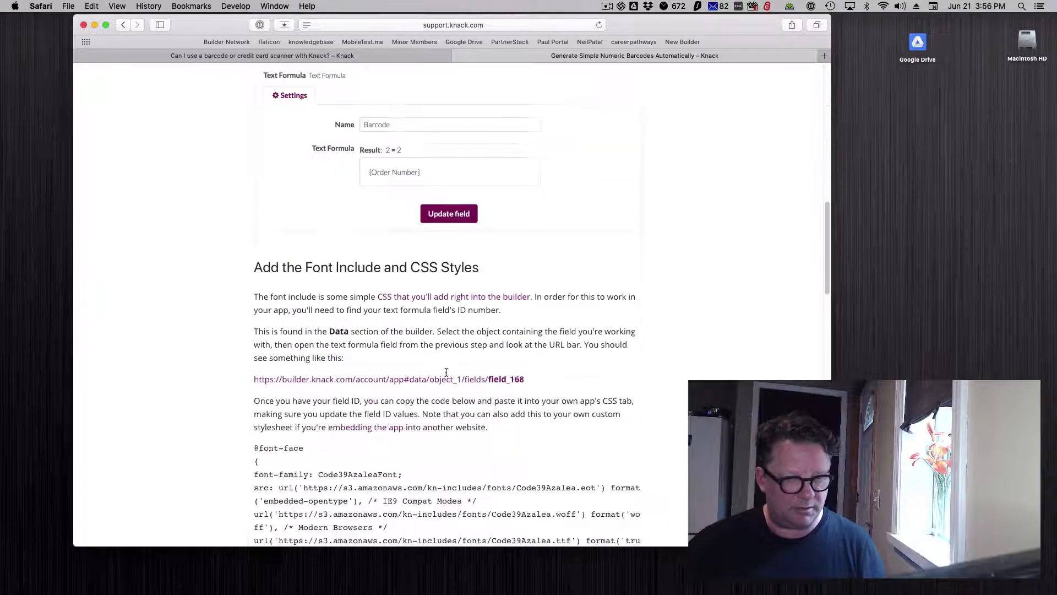
scroll(446, 373, down, 5)
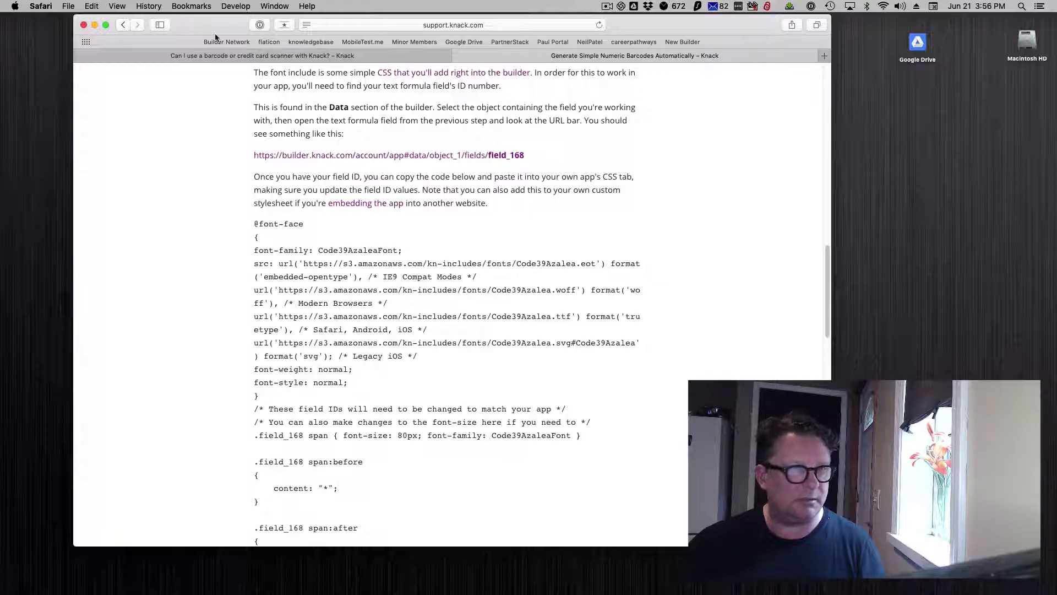
Open the first current-year production ticket from the live Plant D Manager app's Admin Home and examine its barcode and ticket number.
drag(199, 26, 288, 32)
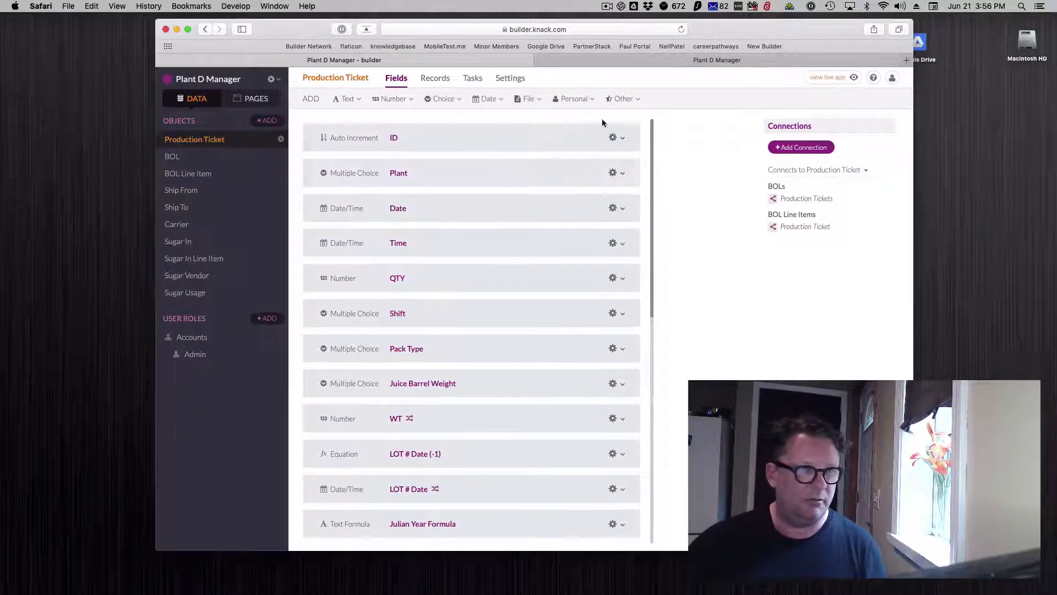
click(673, 63)
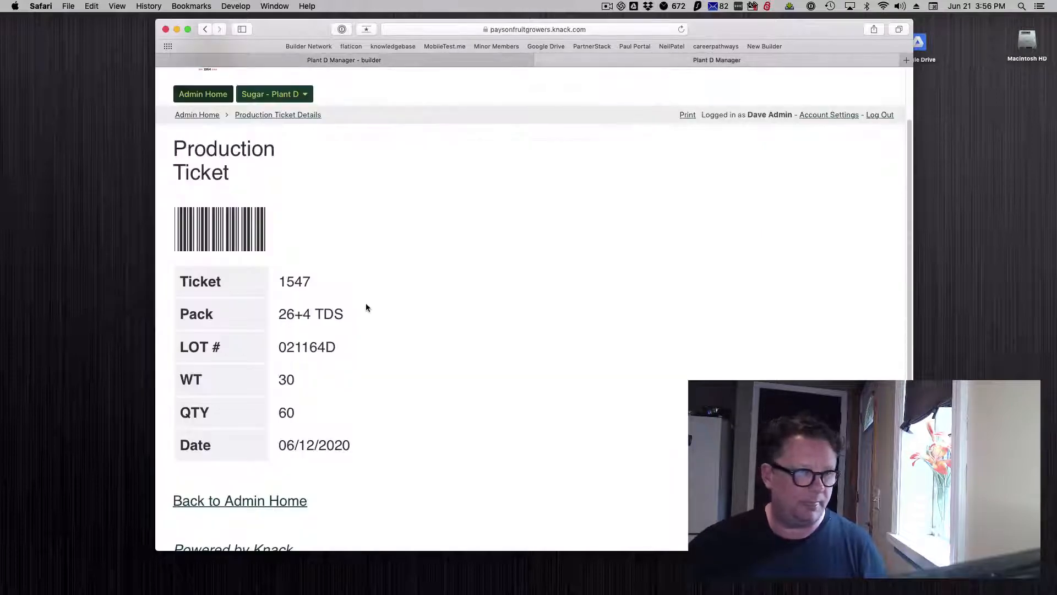
click(197, 115)
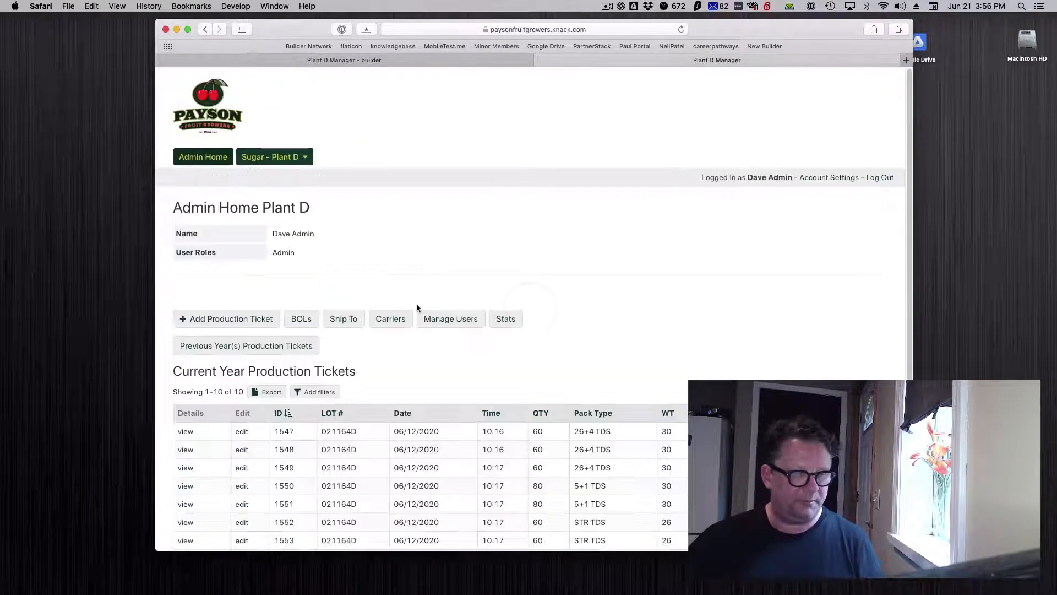
scroll(191, 338, down, 3)
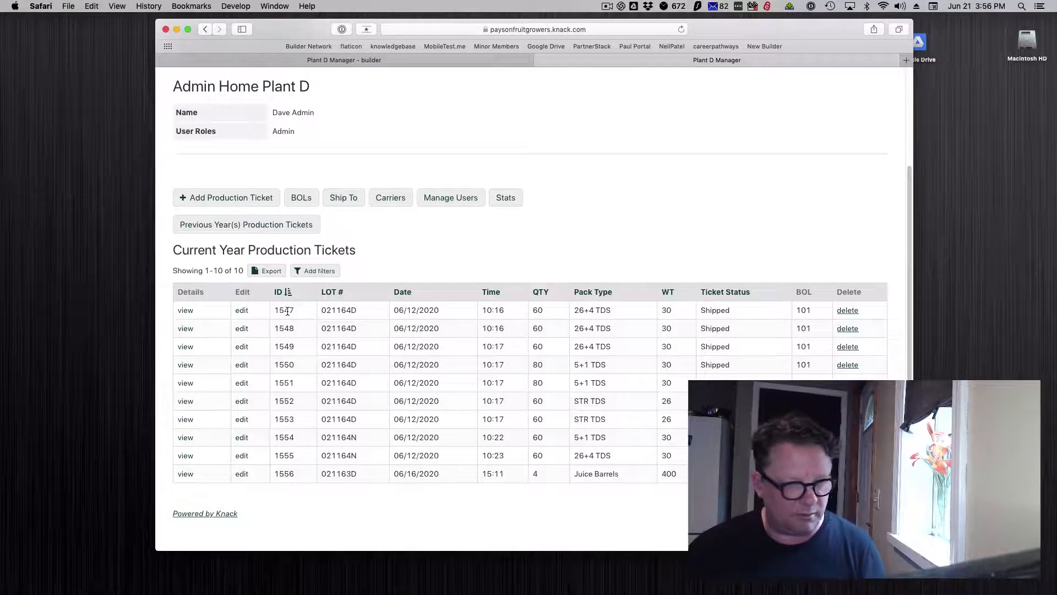
click(186, 311)
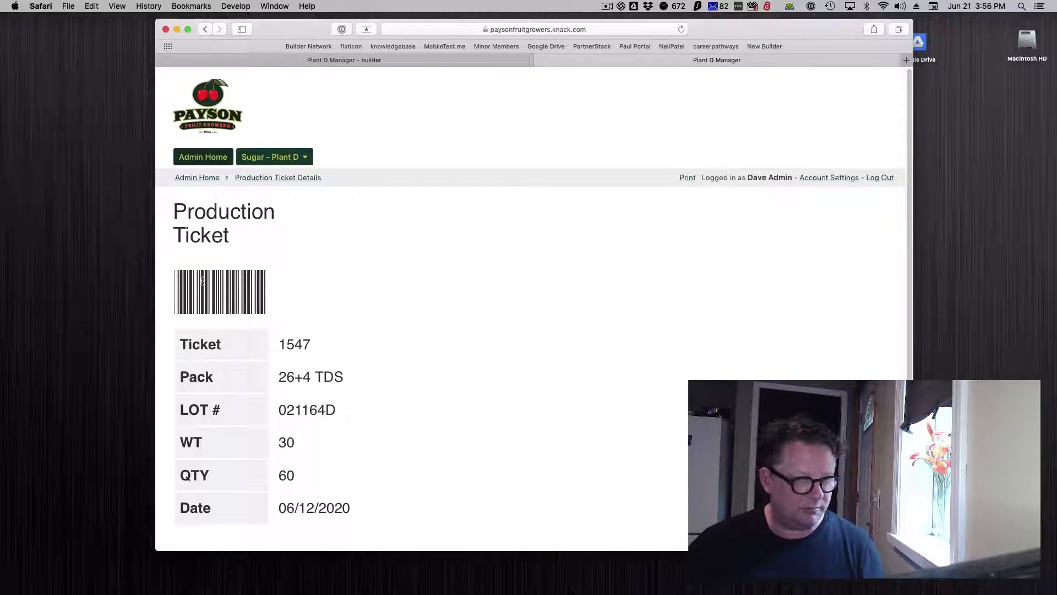
drag(279, 344, 310, 343)
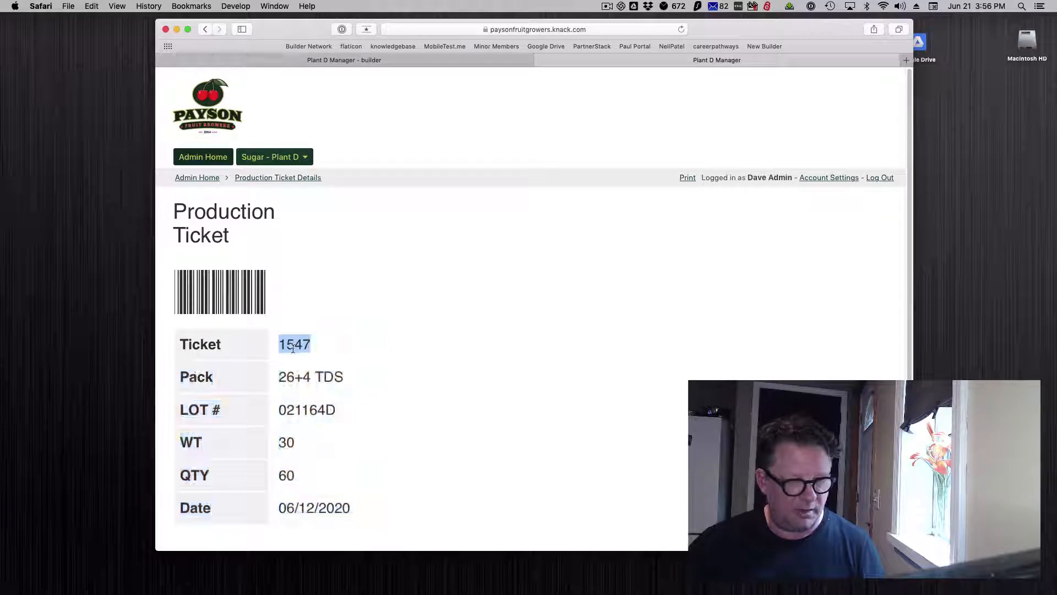
Open the options of the Barcode text formula field in the builder's Production Ticket object.
click(457, 63)
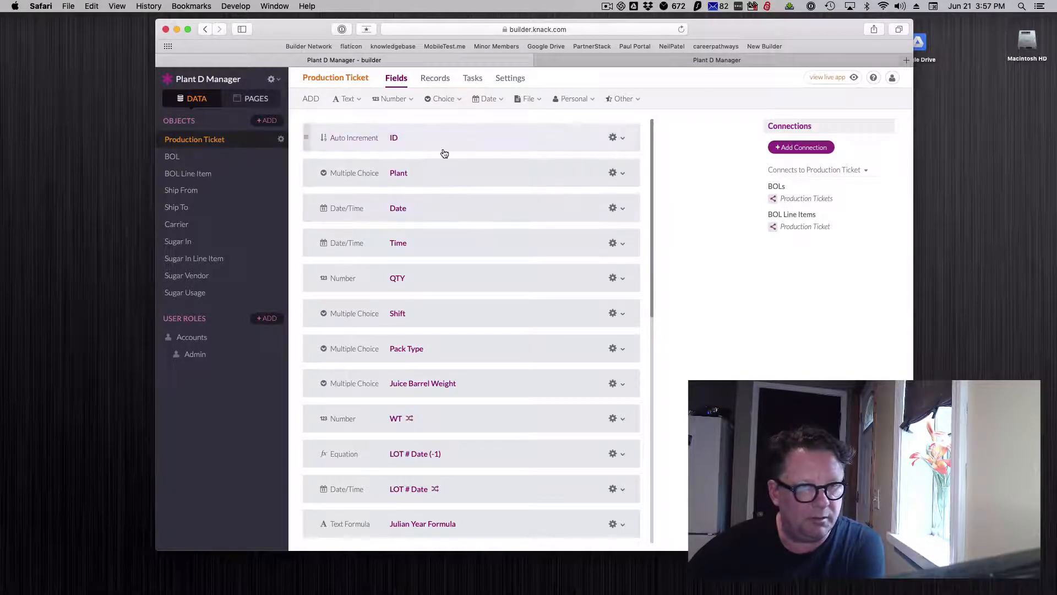
scroll(484, 183, down, 5)
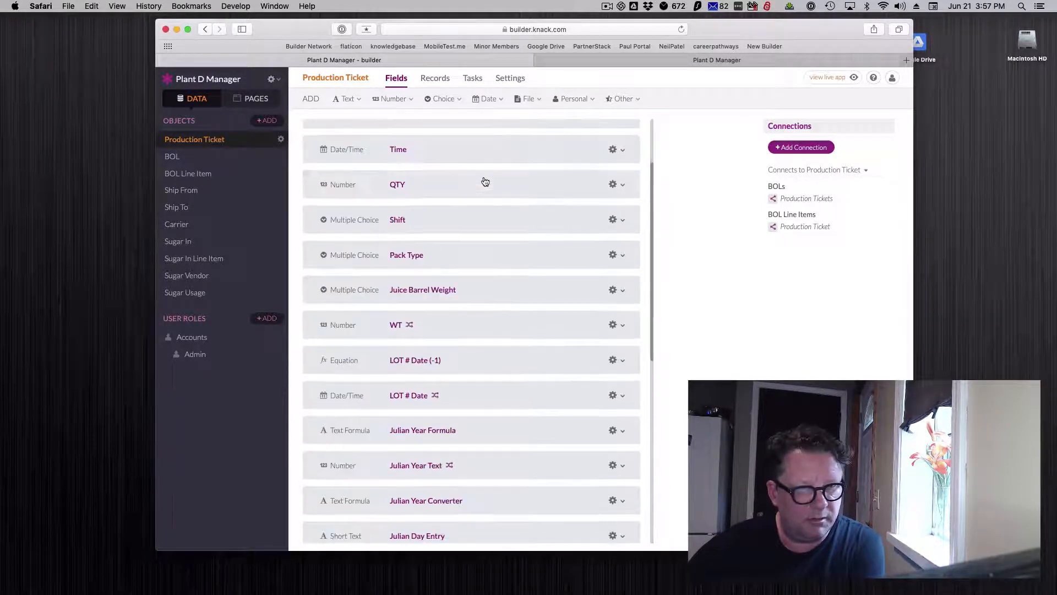
scroll(485, 184, down, 6)
scroll(486, 186, down, 4)
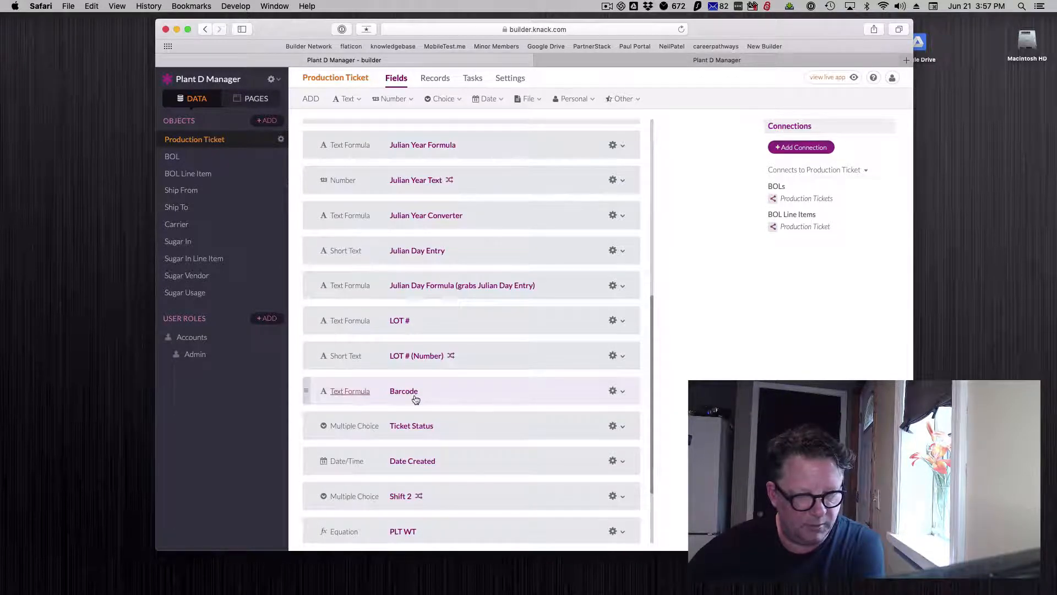
click(460, 398)
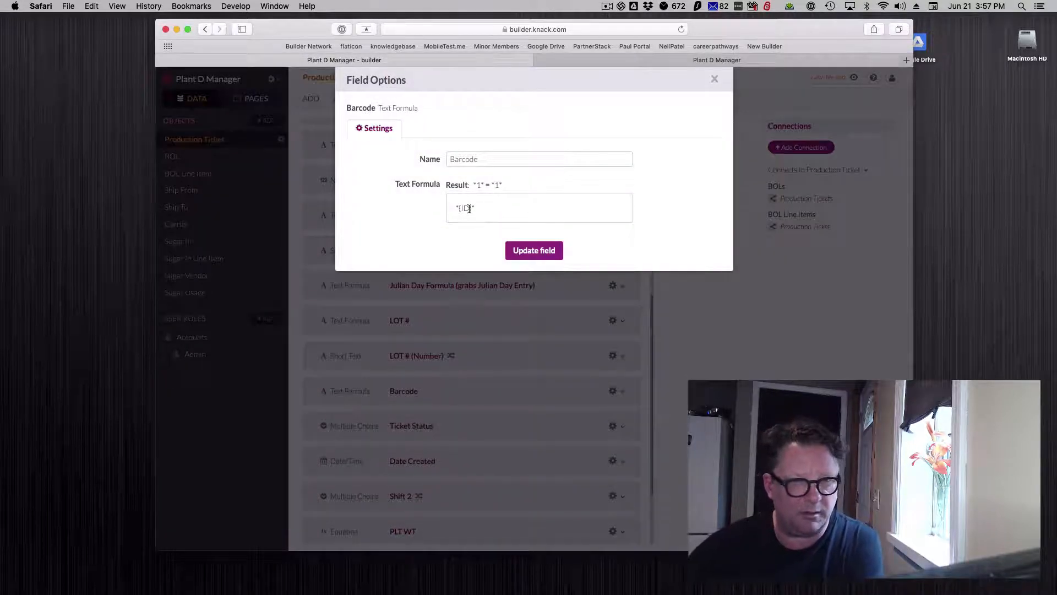
Inspect the end of the Barcode field's full URL for its field ID, then close the field options without changes.
click(471, 27)
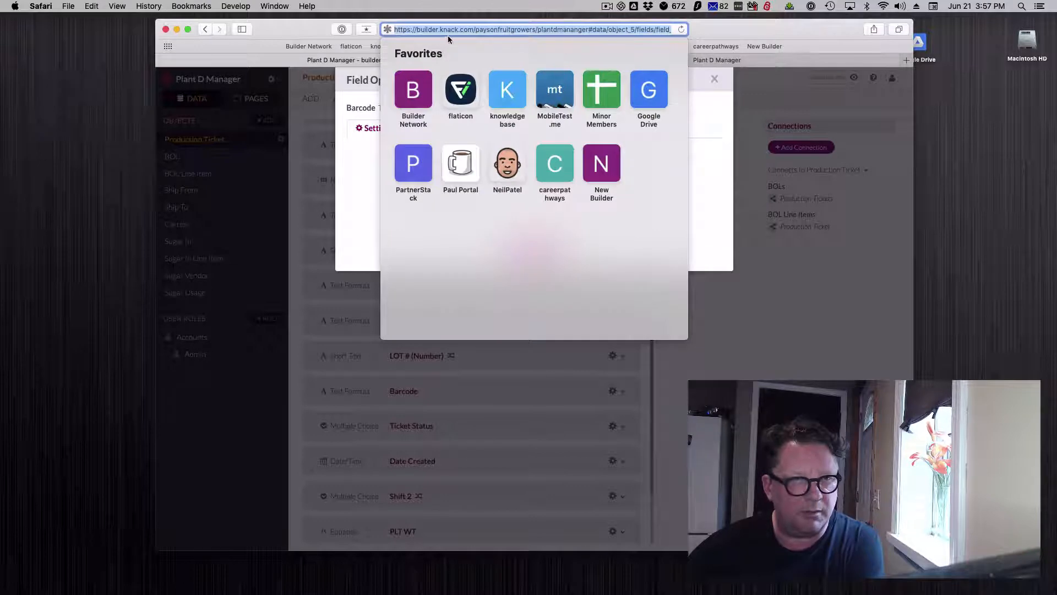
drag(521, 29, 692, 26)
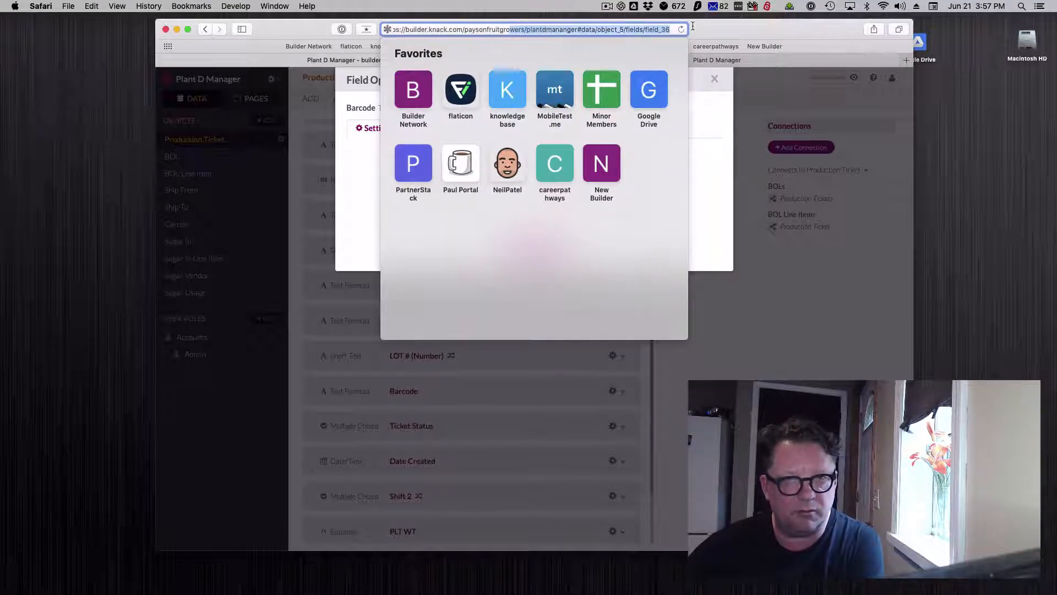
click(664, 30)
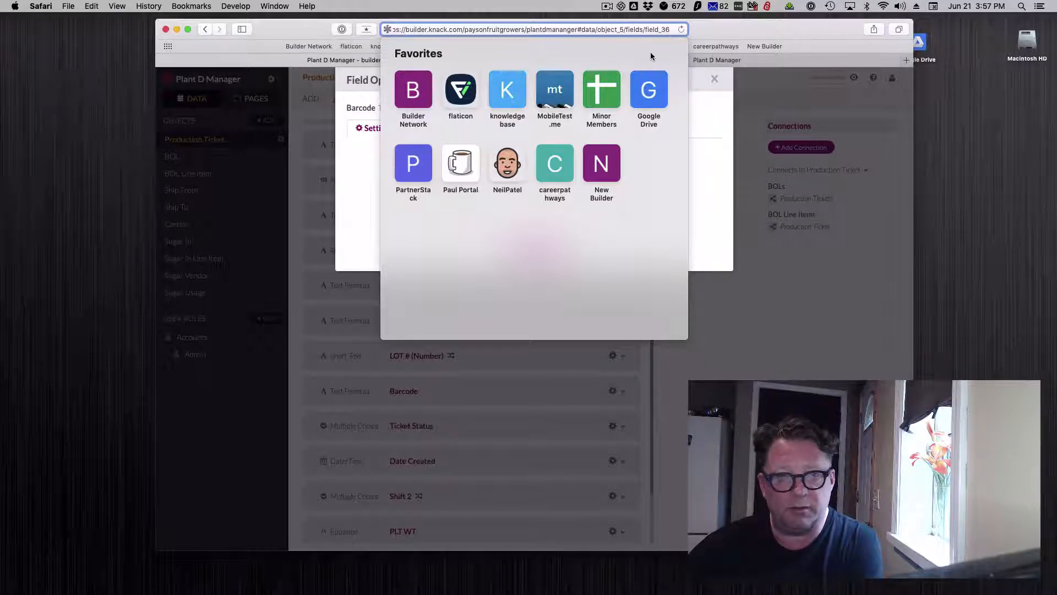
click(709, 32)
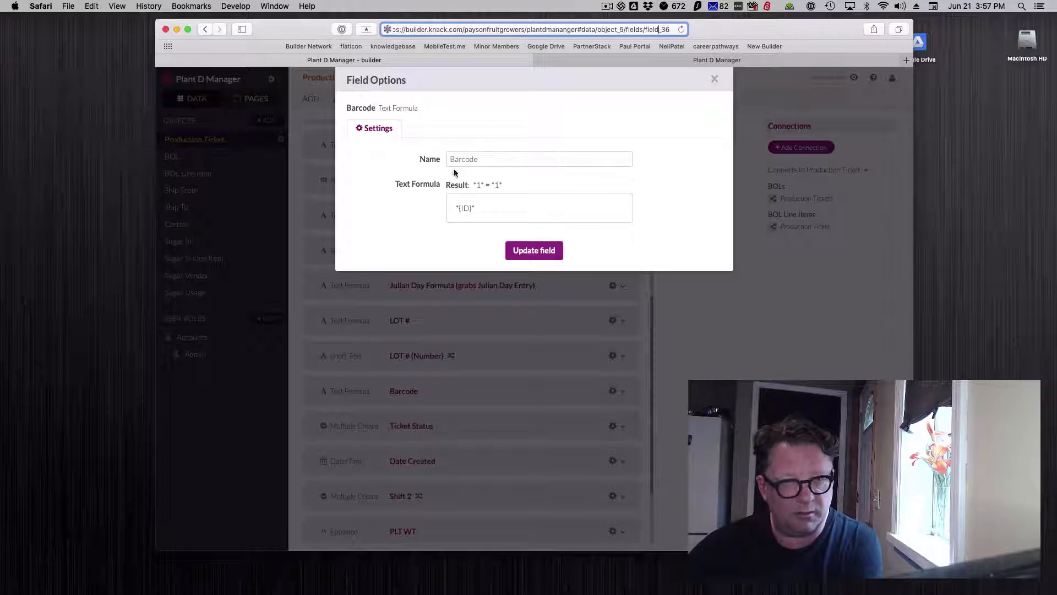
click(714, 79)
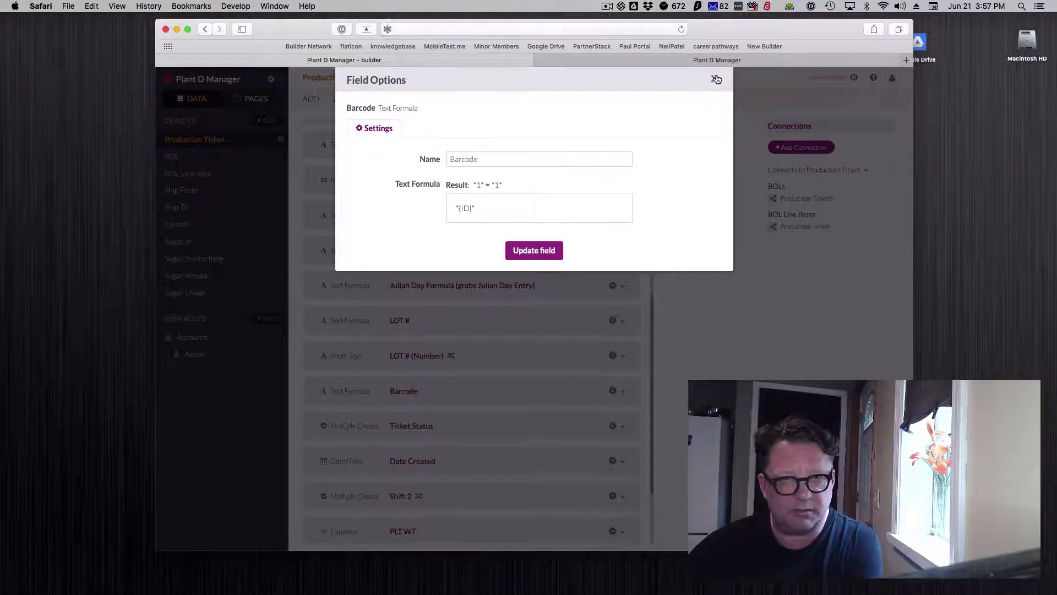
scroll(504, 292, up, 10)
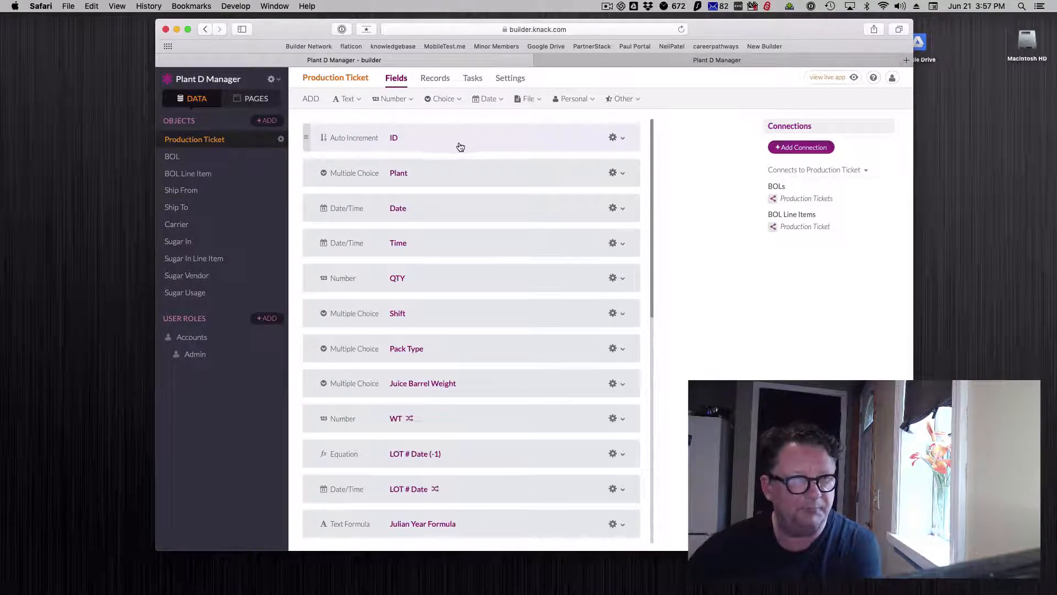
drag(1056, 54, 302, 16)
scroll(380, 272, down, 5)
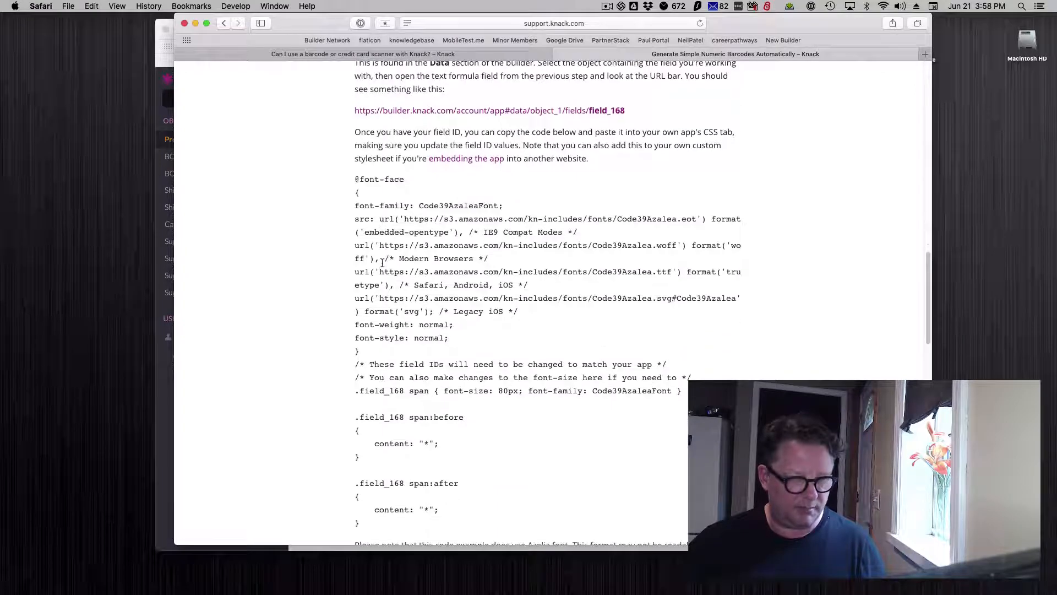
drag(400, 456, 354, 104)
right_click(425, 172)
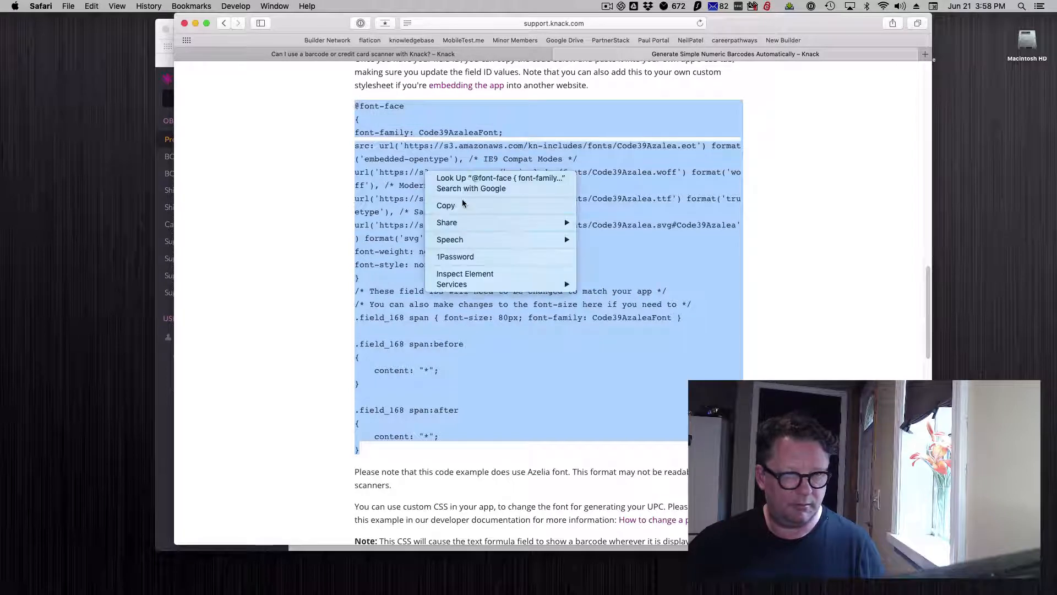
click(465, 205)
Return to the builder, open the custom CSS under API & Code, and examine the production ticket barcode block.
drag(339, 28, 1056, 42)
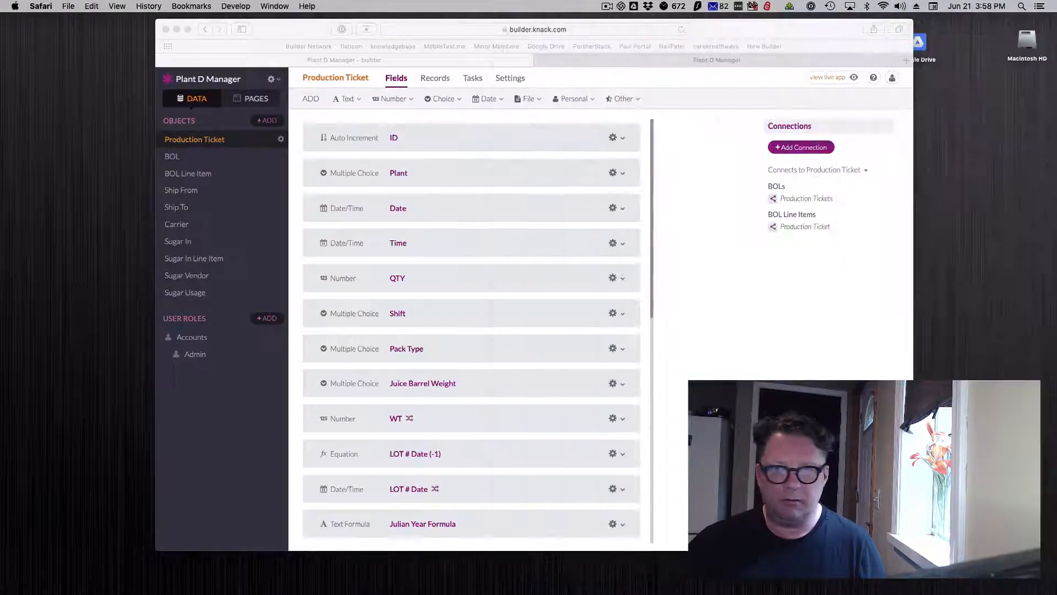
click(695, 239)
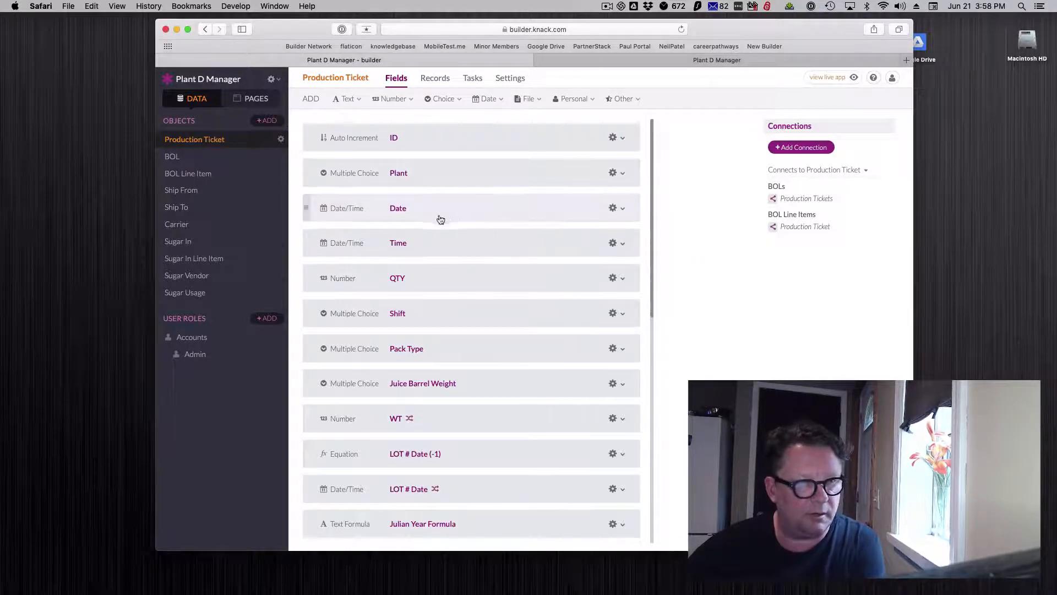
click(273, 80)
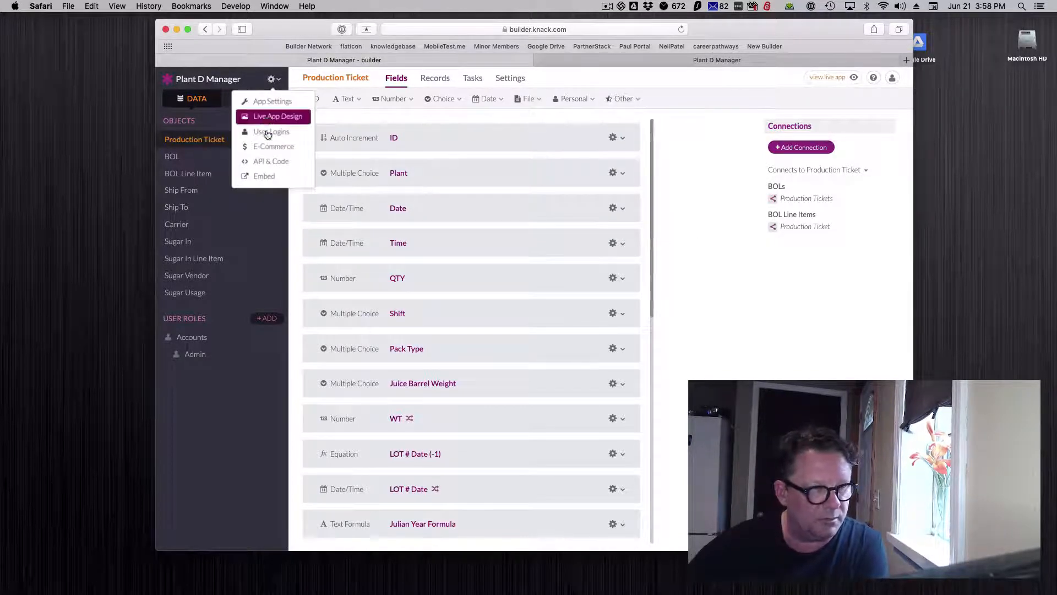
click(268, 163)
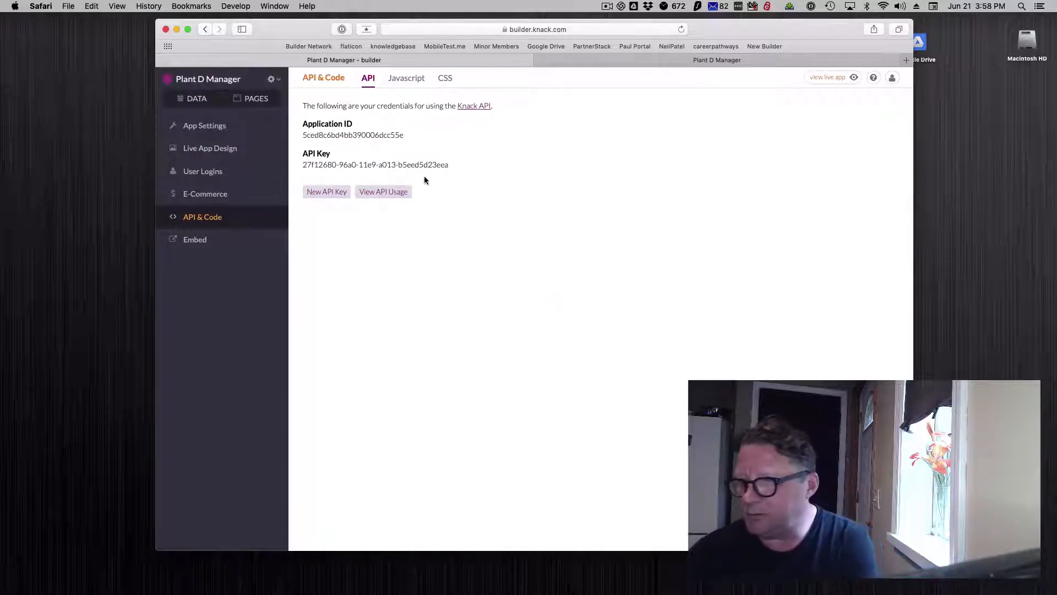
click(405, 83)
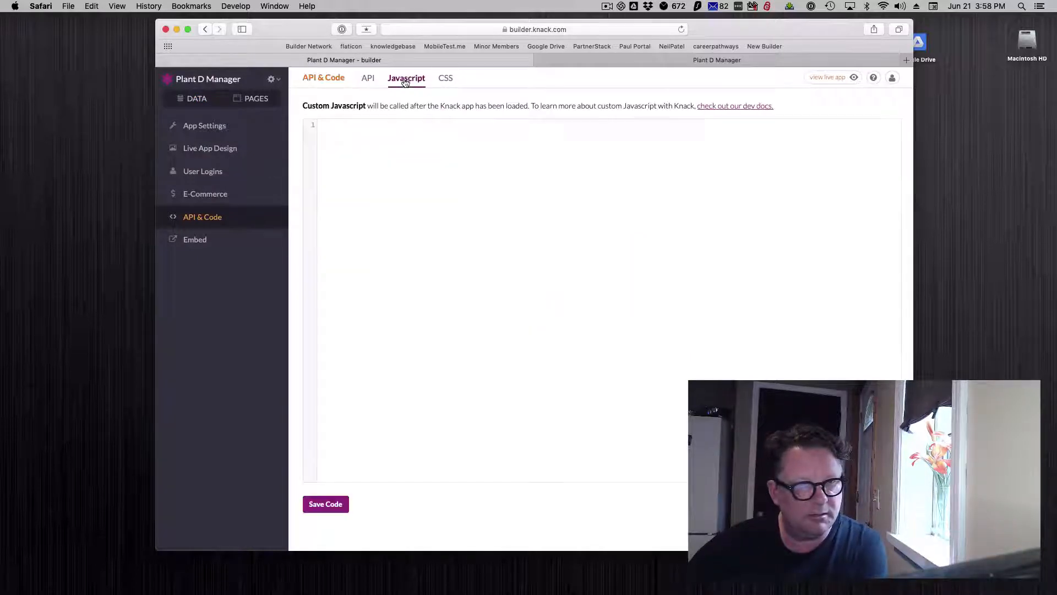
click(445, 83)
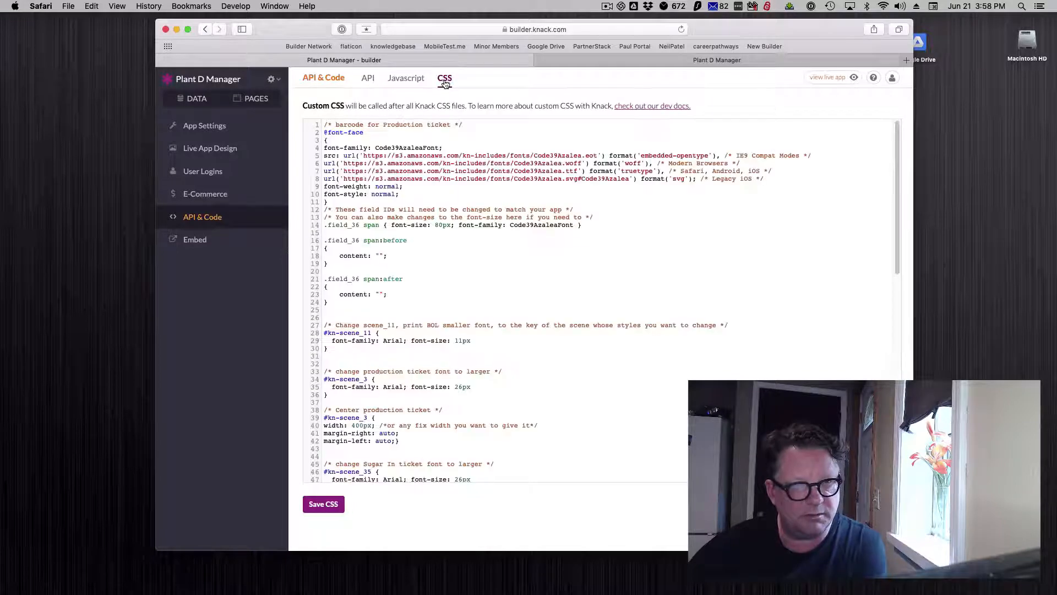
drag(326, 128, 393, 303)
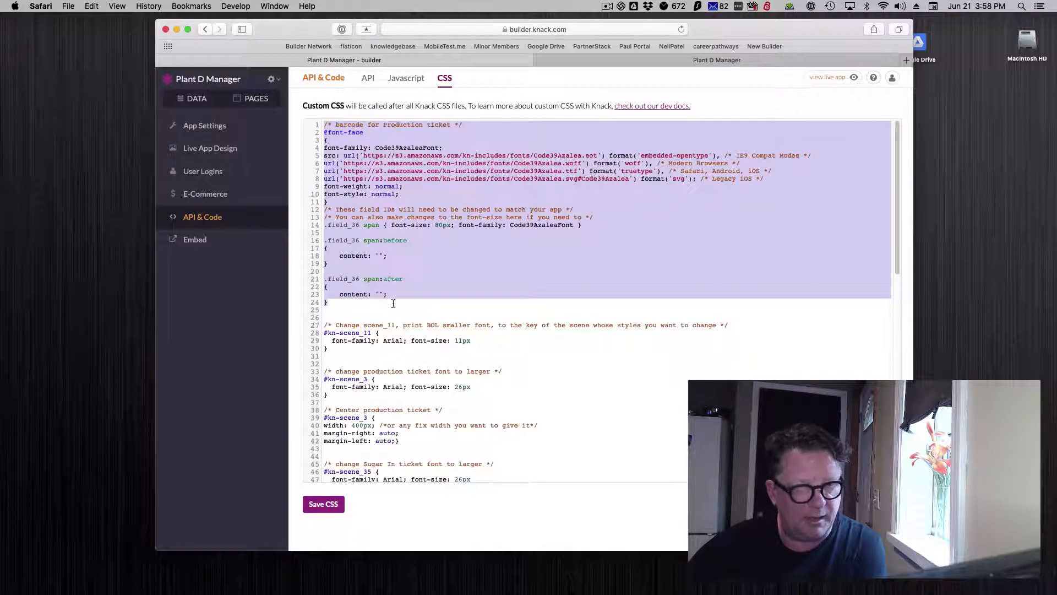
click(419, 190)
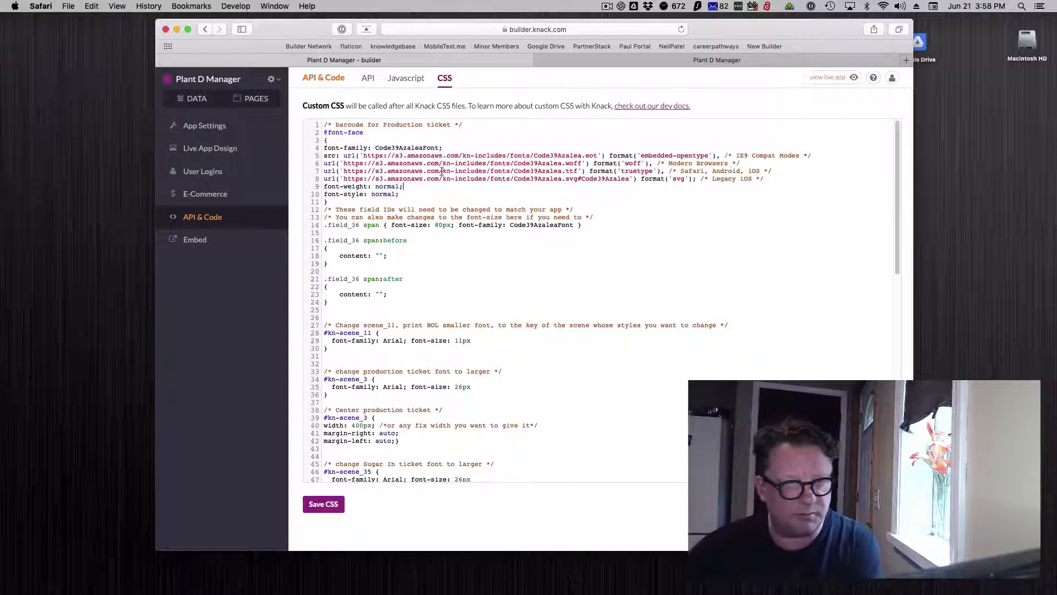
Compare the production ticket barcode block in the custom CSS with the .field_168 example in the Knack article.
drag(325, 125, 447, 127)
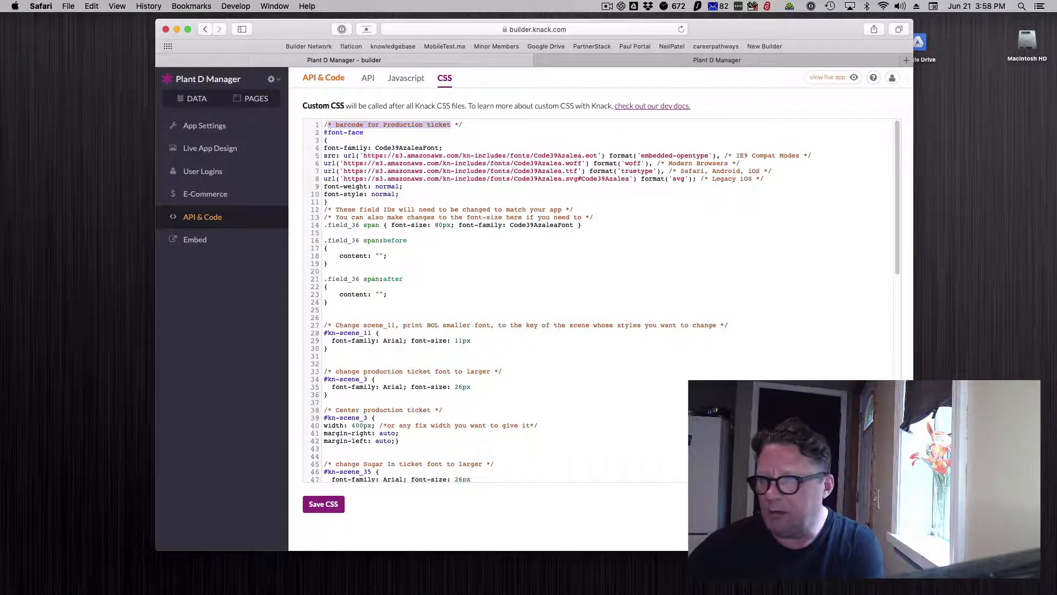
drag(1056, 50, 321, 15)
click(456, 364)
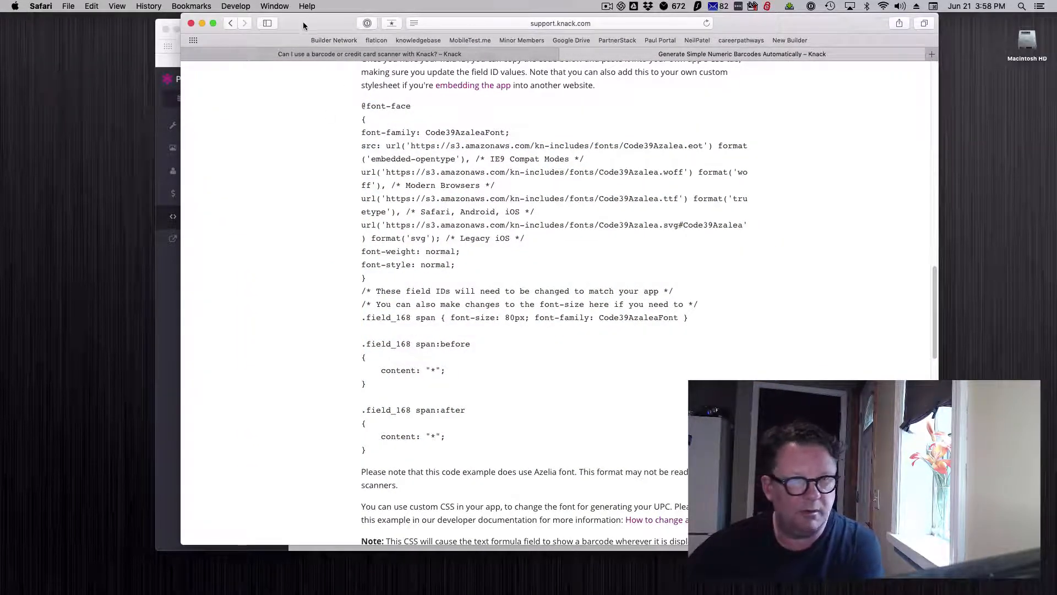
drag(303, 21, 293, 21)
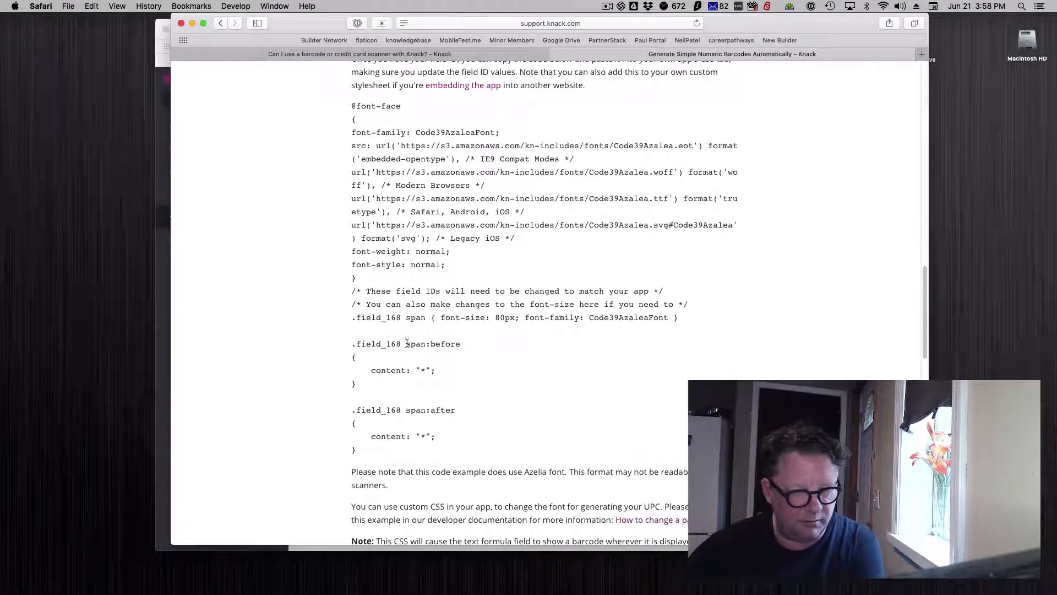
drag(304, 28, 1056, 88)
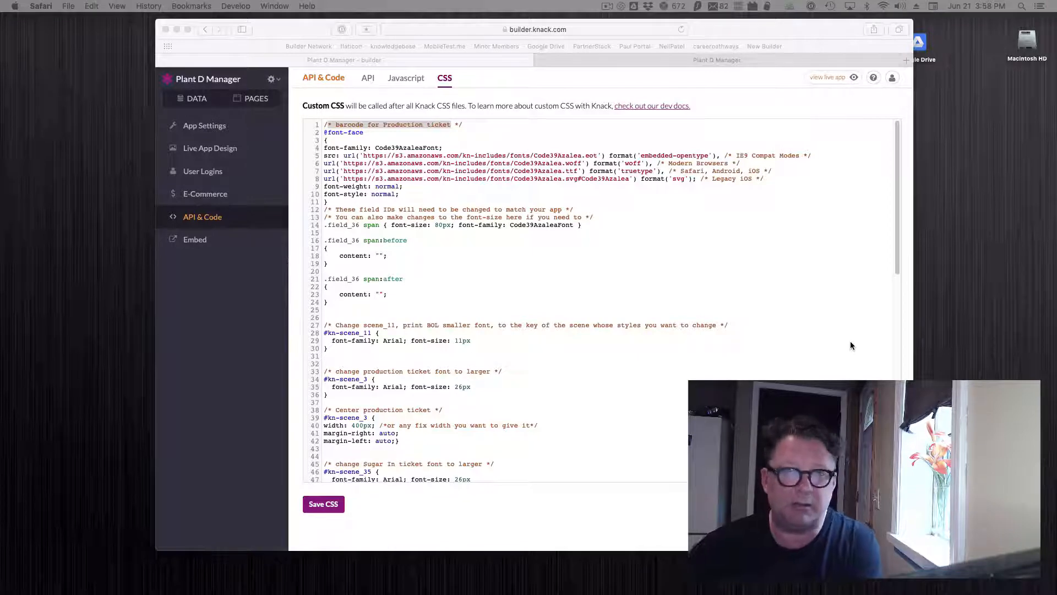
Inspect the field_36 selectors and the Code39AzaleaFont font family in the builder's barcode CSS.
click(348, 284)
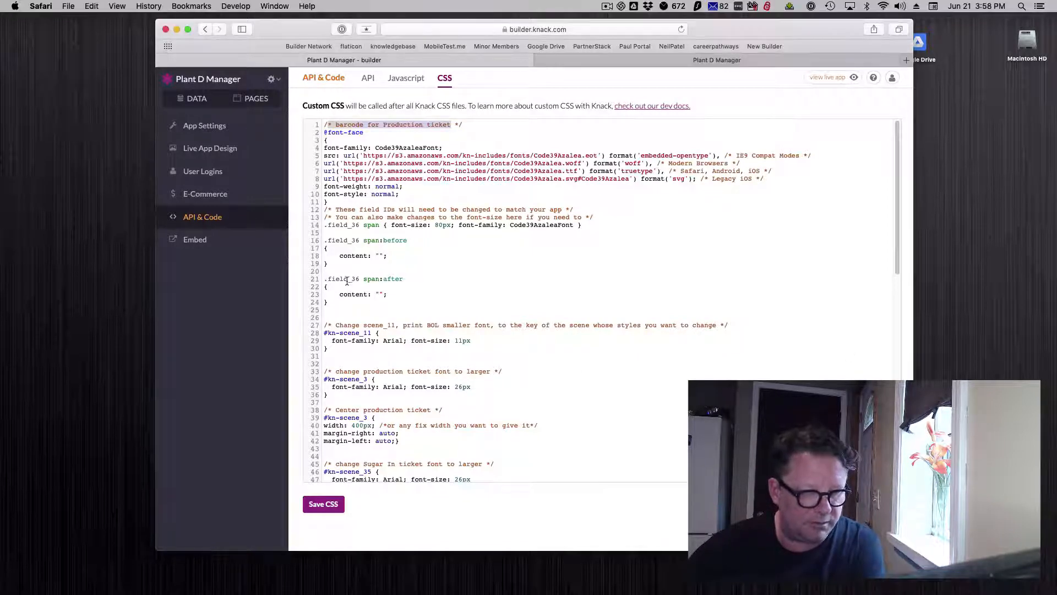
click(356, 279)
click(356, 248)
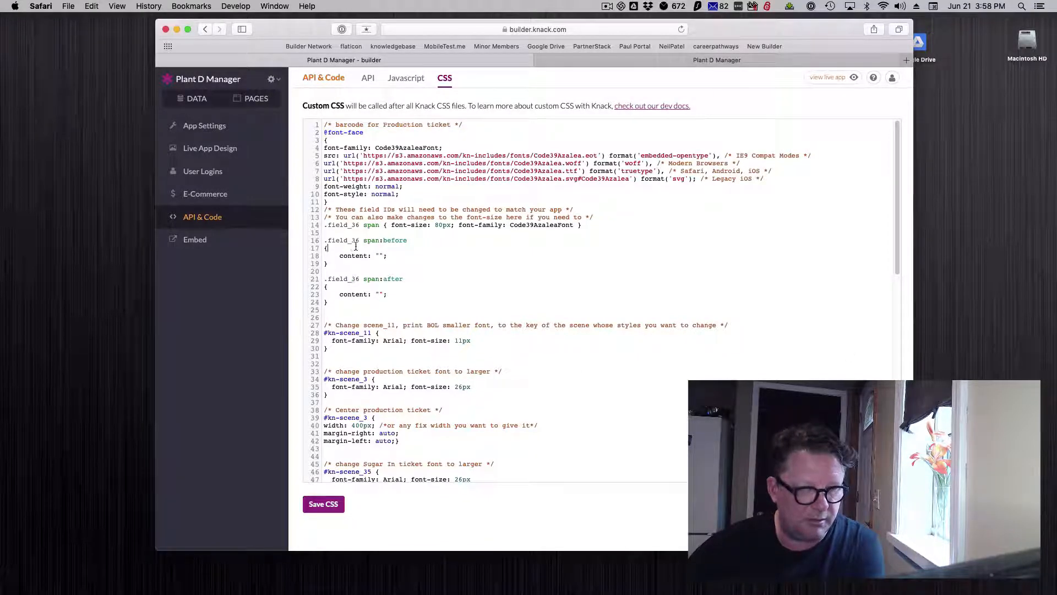
drag(351, 227, 356, 227)
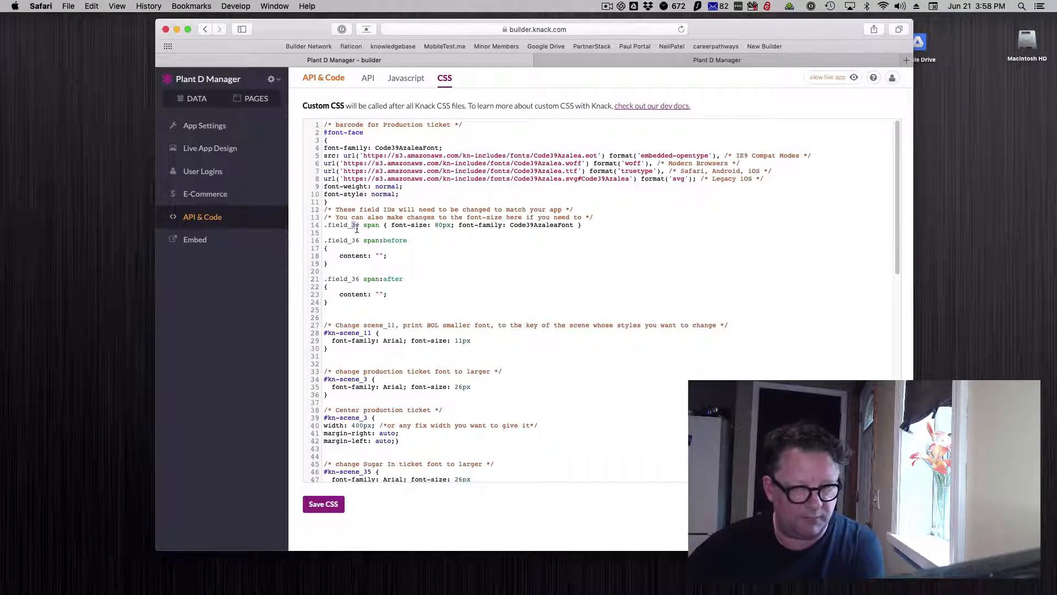
drag(512, 224, 573, 227)
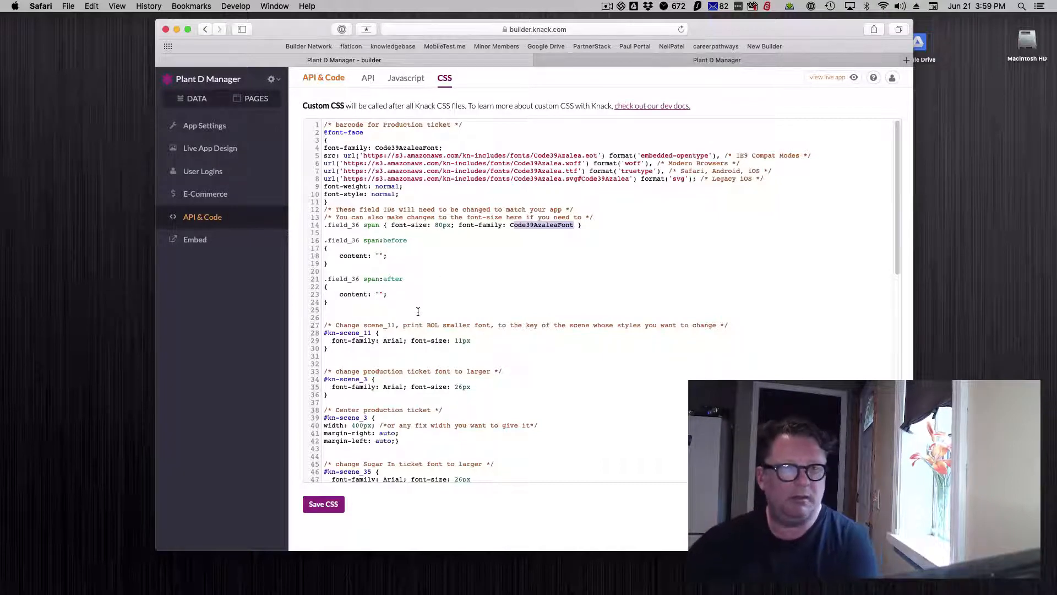
Switch to the live Production Ticket page and capture a screenshot of just the barcode area with Parallels Toolbox.
click(612, 62)
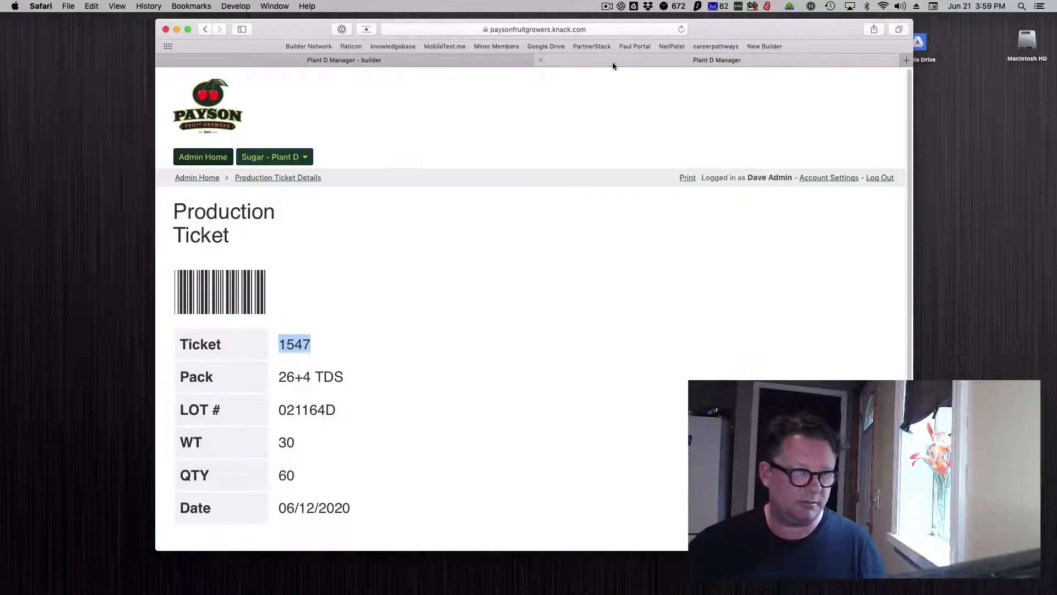
click(421, 311)
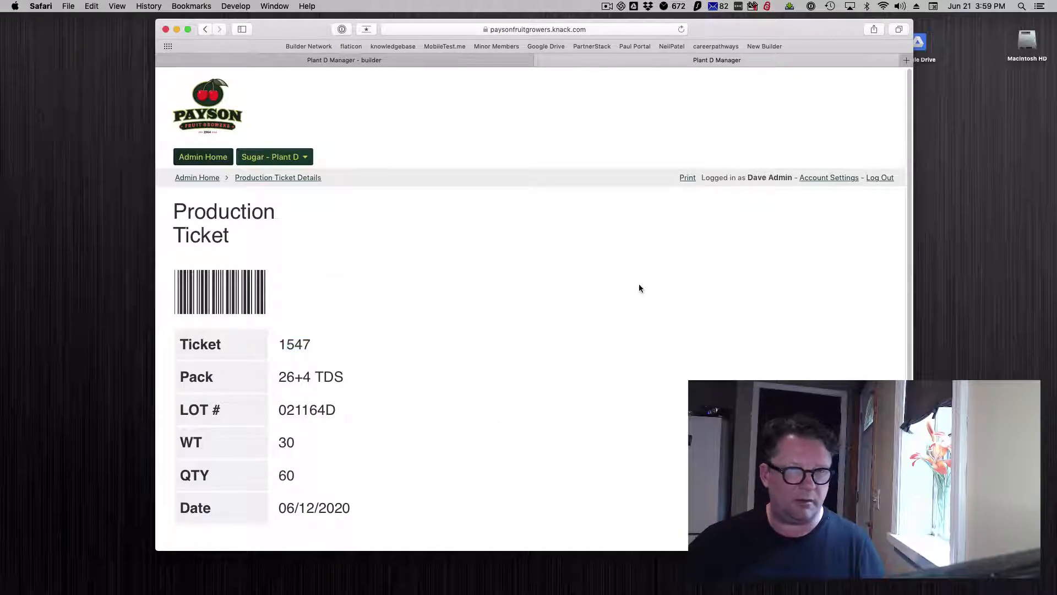
click(752, 6)
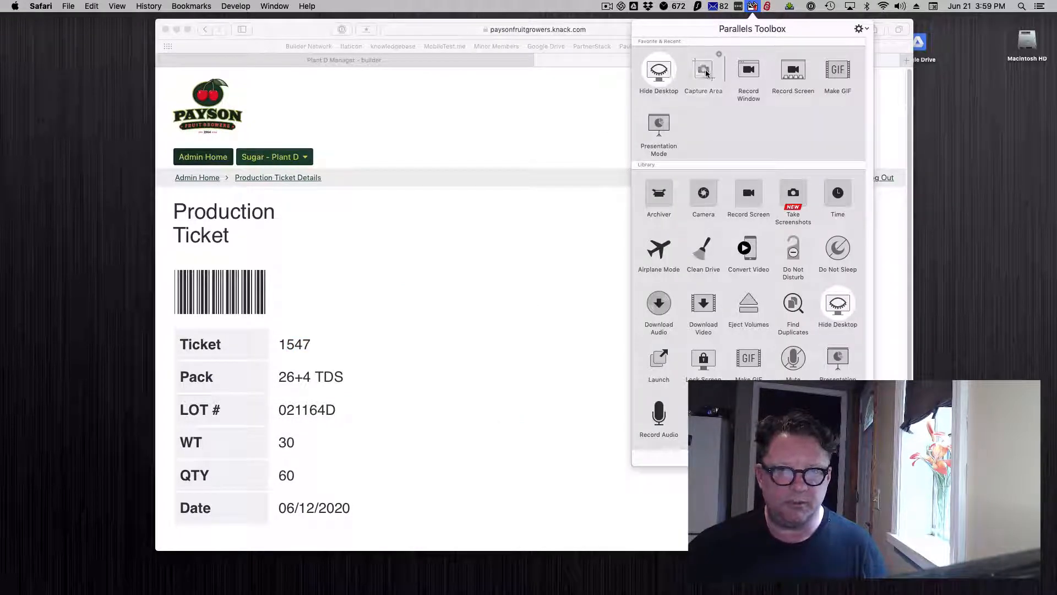
click(705, 71)
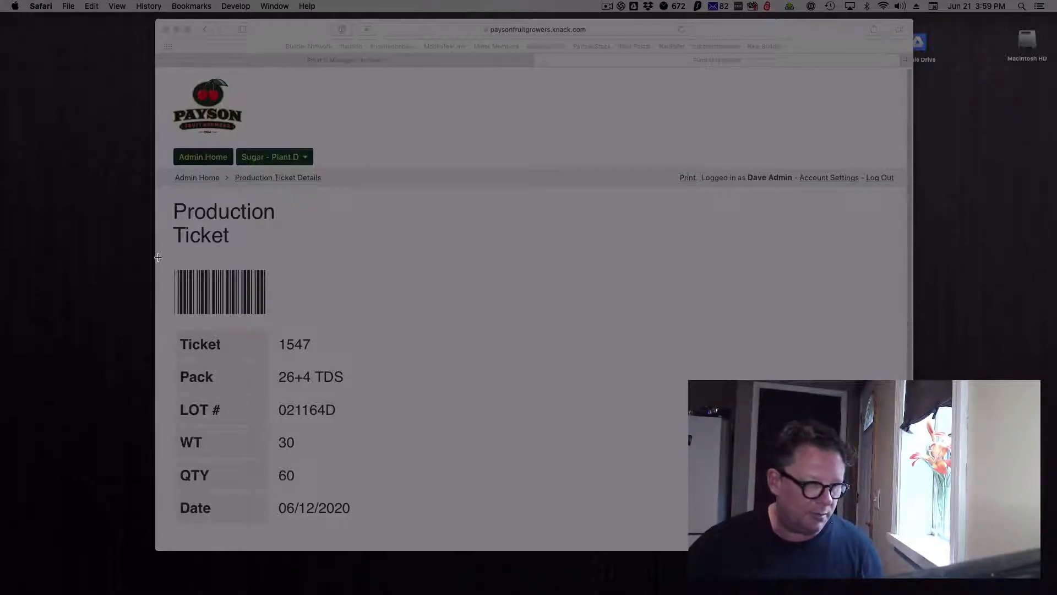
drag(157, 258, 305, 325)
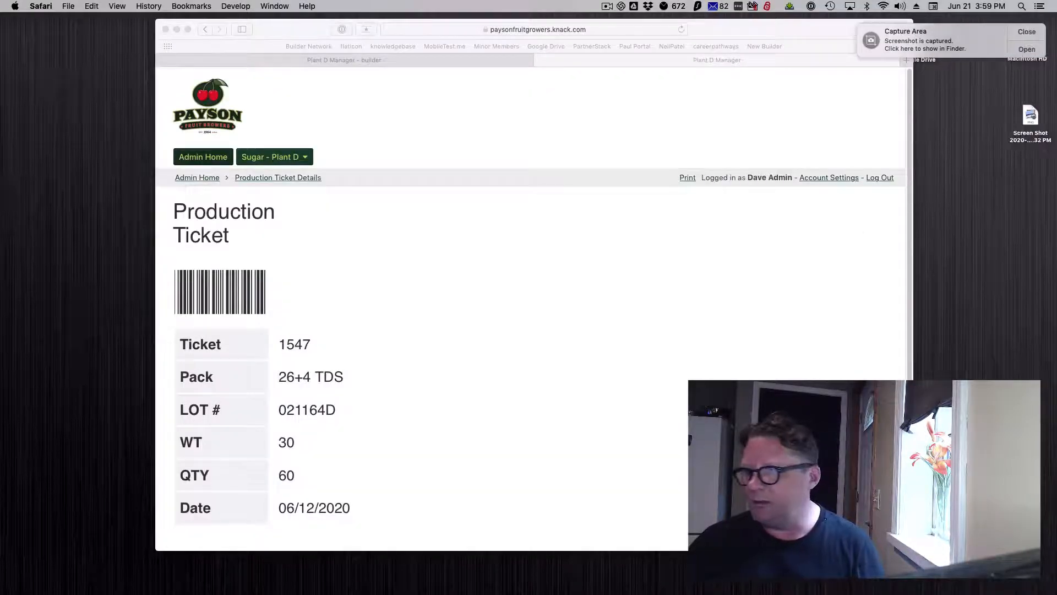
Upload Screen Shot 2020-06-21 at 3.59.32 PM to onlinebarcodereader.com, decode it, and check the decoded content.
drag(1056, 34, 594, 23)
click(471, 393)
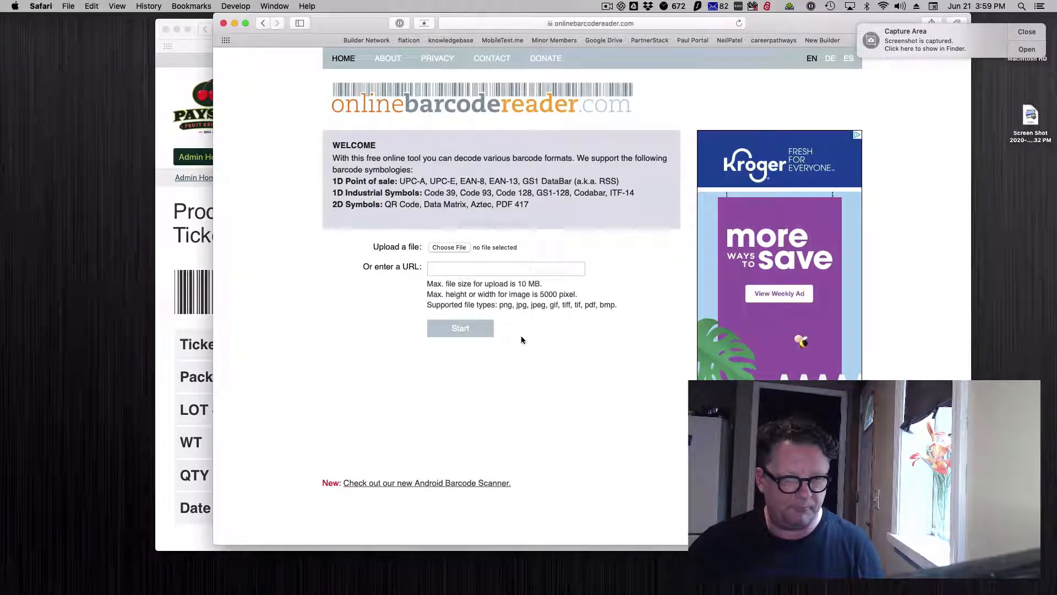
click(447, 248)
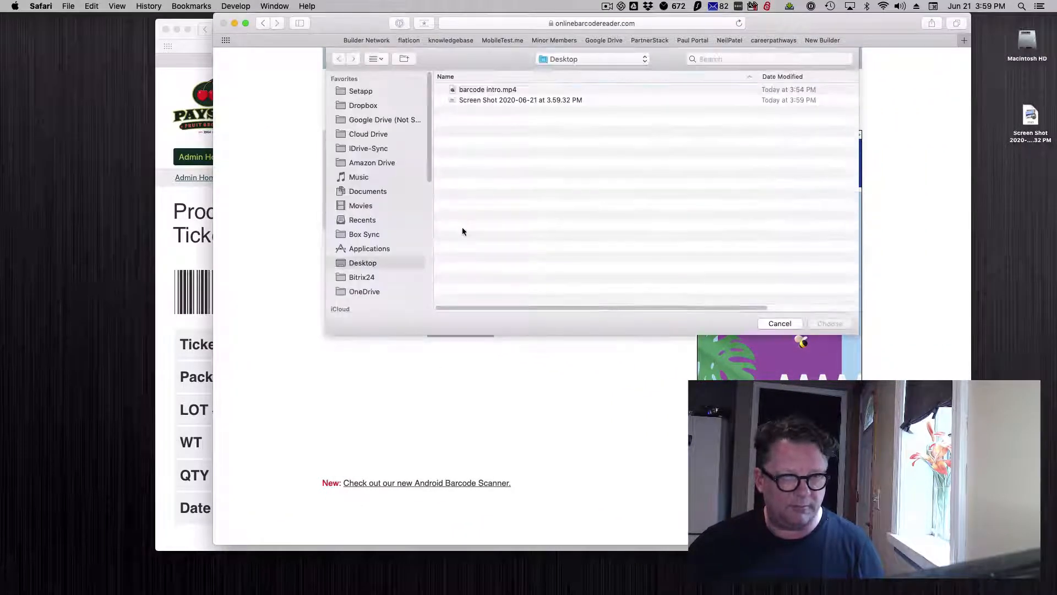
click(469, 101)
click(845, 329)
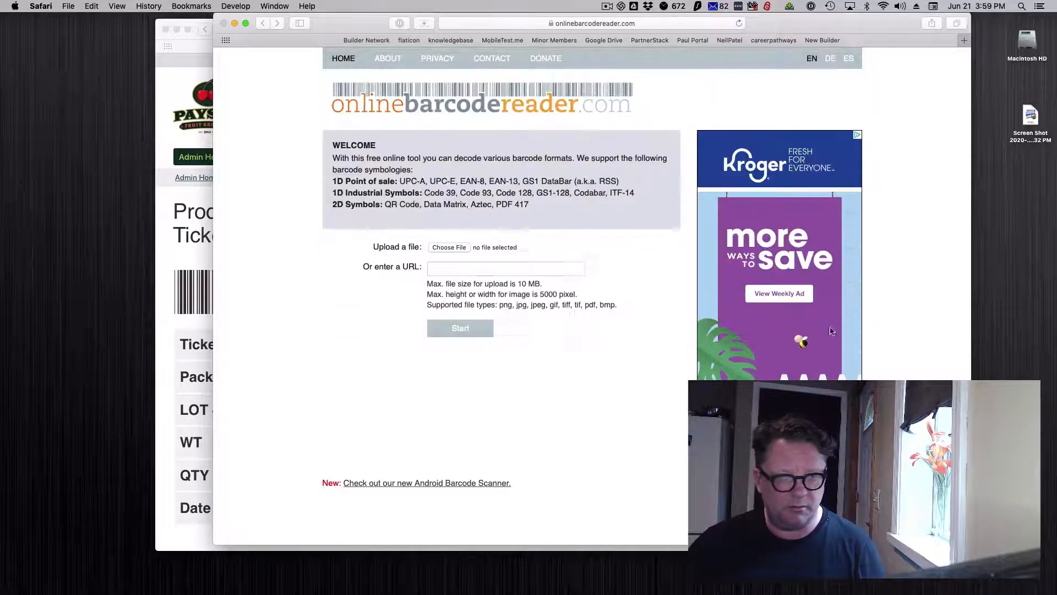
click(457, 329)
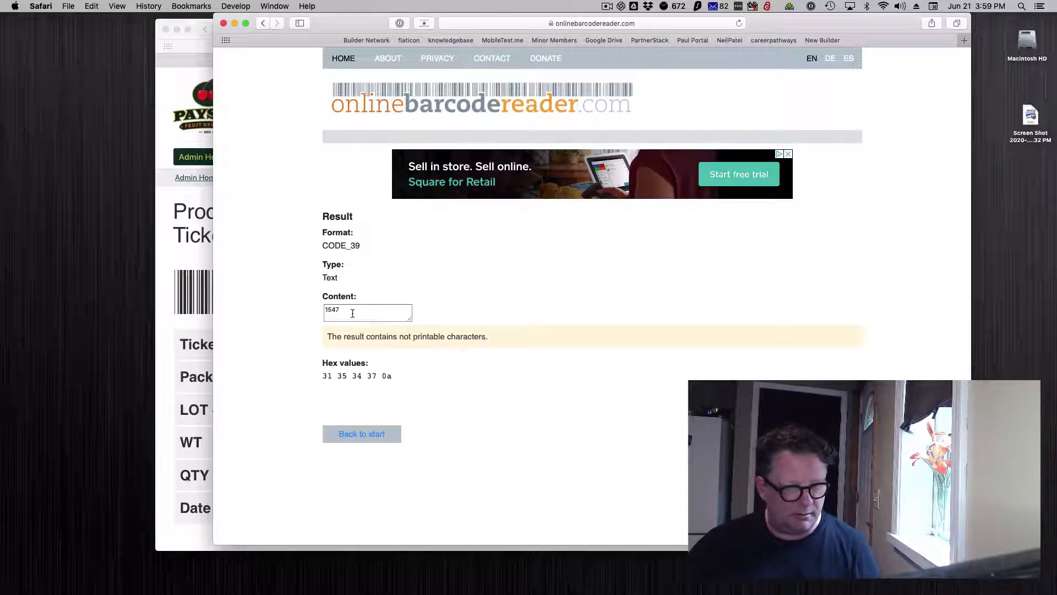
drag(352, 310, 308, 301)
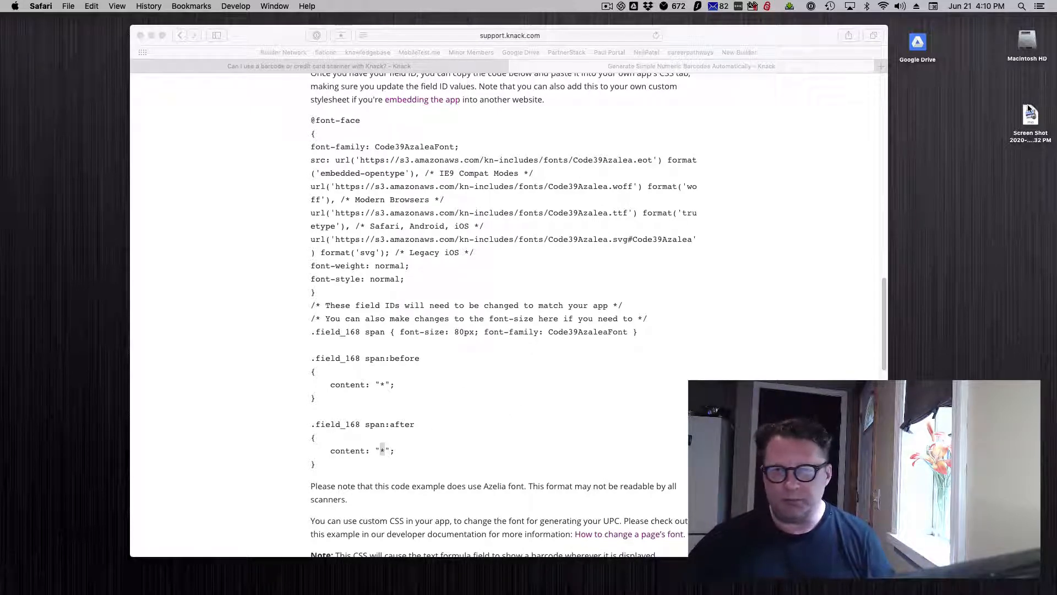
Open the captured barcode screenshot from the desktop to view it, then close it.
double_click(1025, 123)
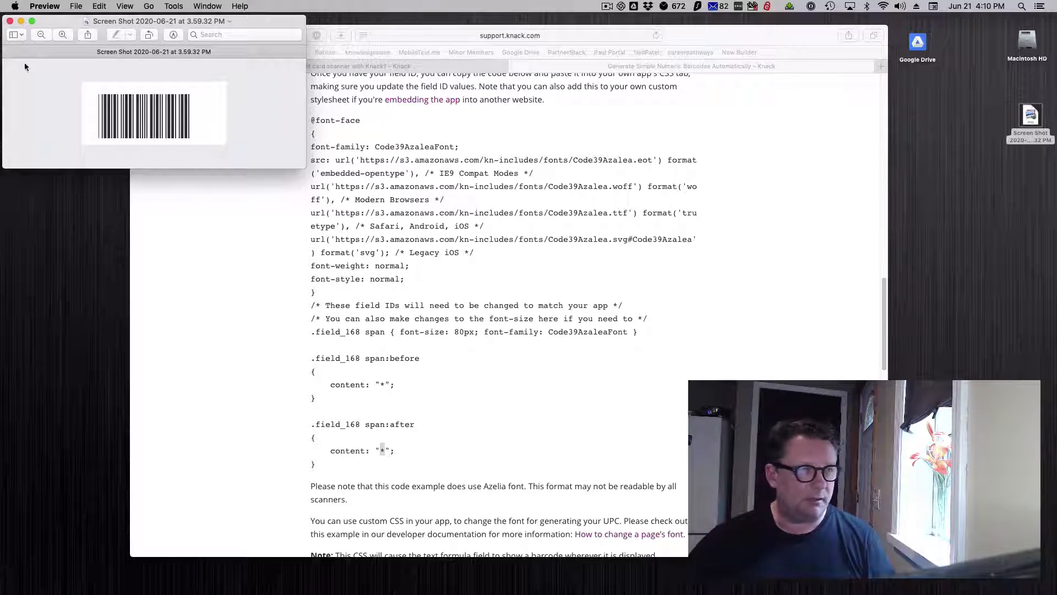
click(10, 22)
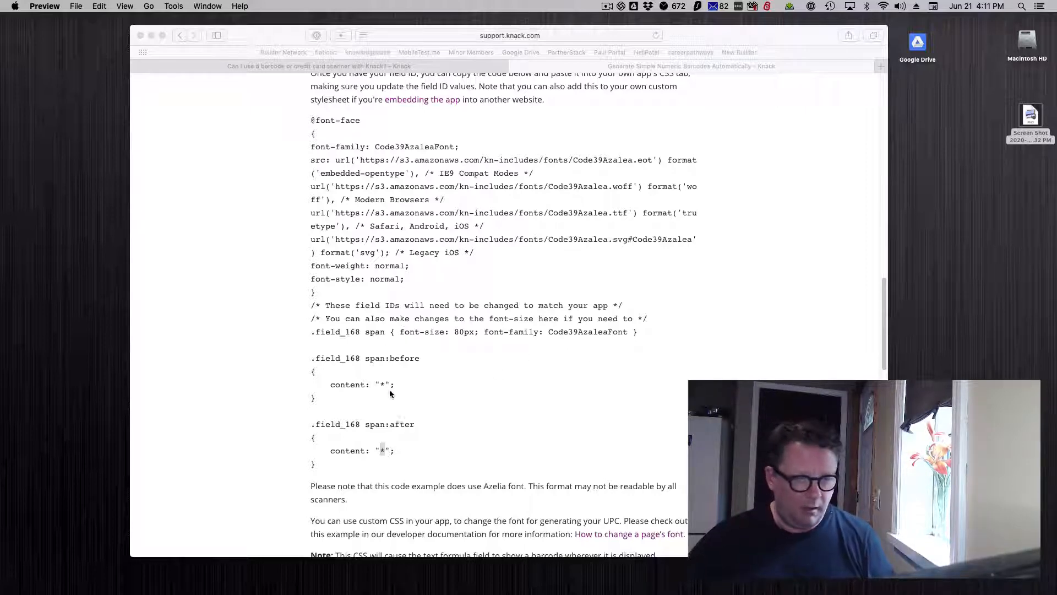
Examine the asterisk content values in the article's .field_168 span:before and span:after rules.
click(363, 400)
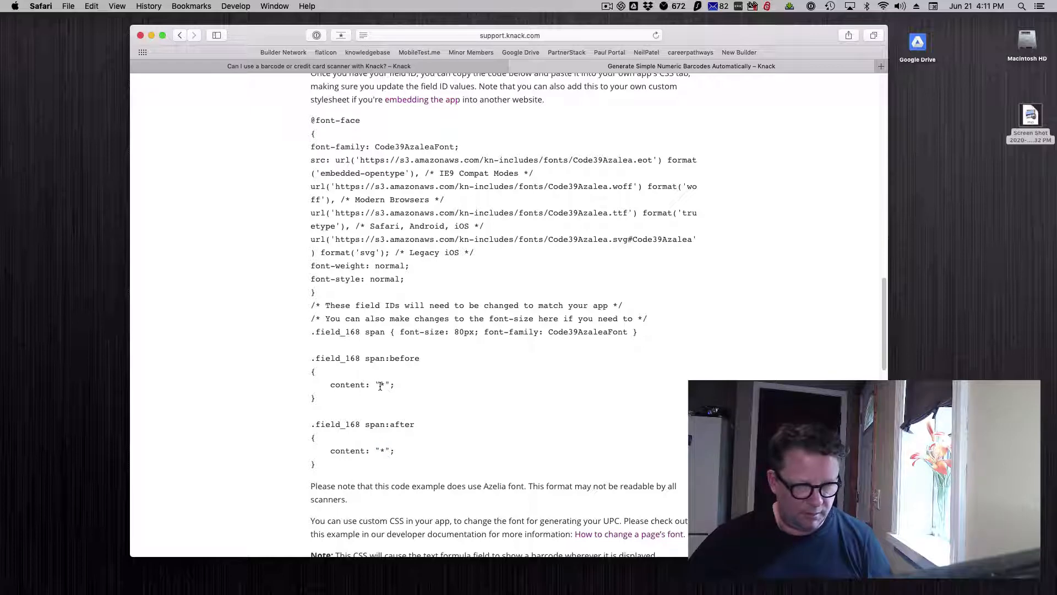
drag(380, 386, 383, 386)
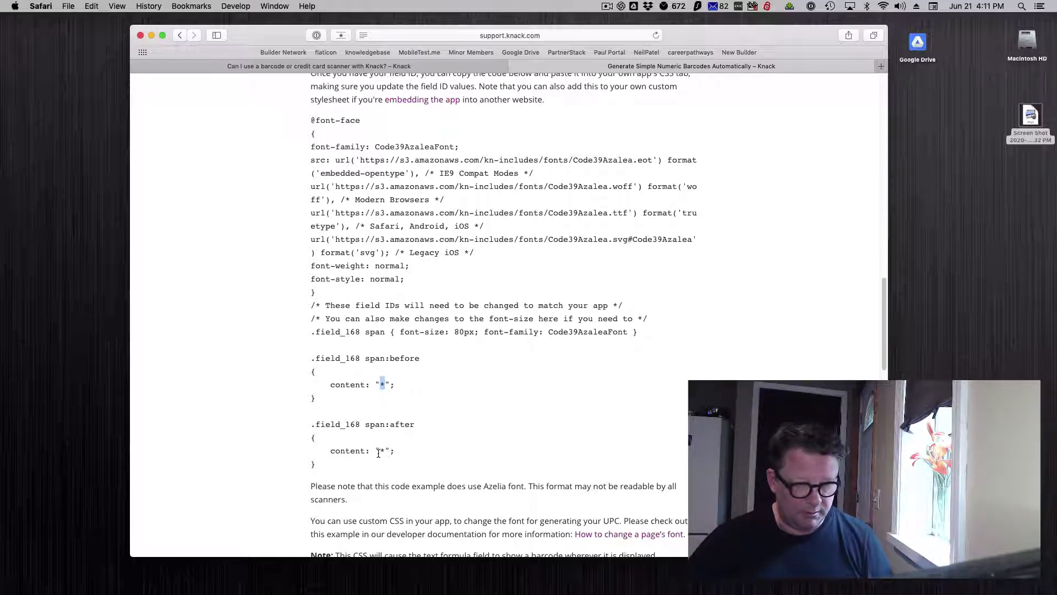
drag(380, 452, 416, 425)
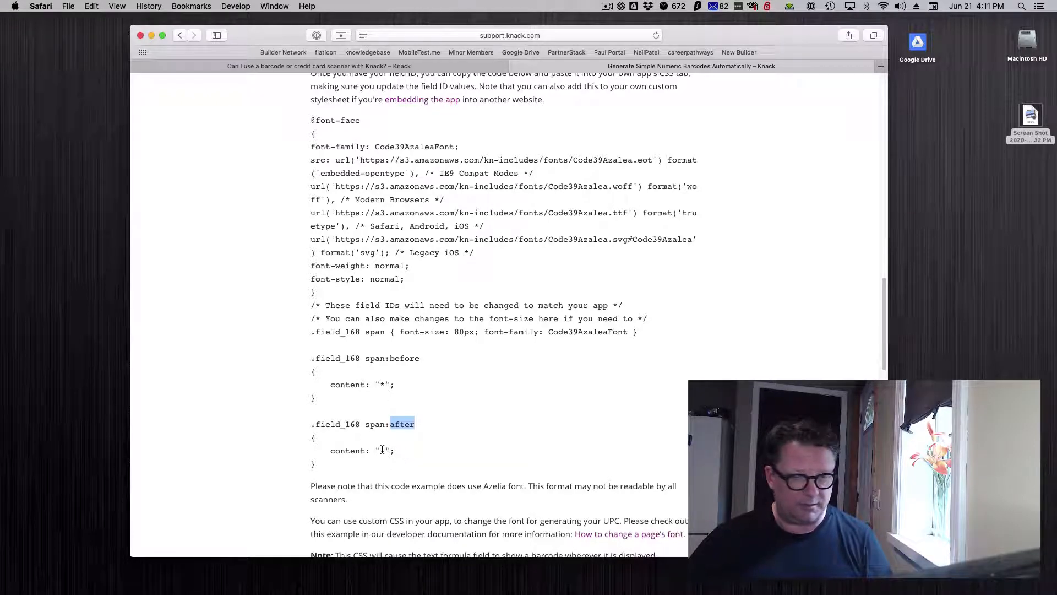
click(382, 384)
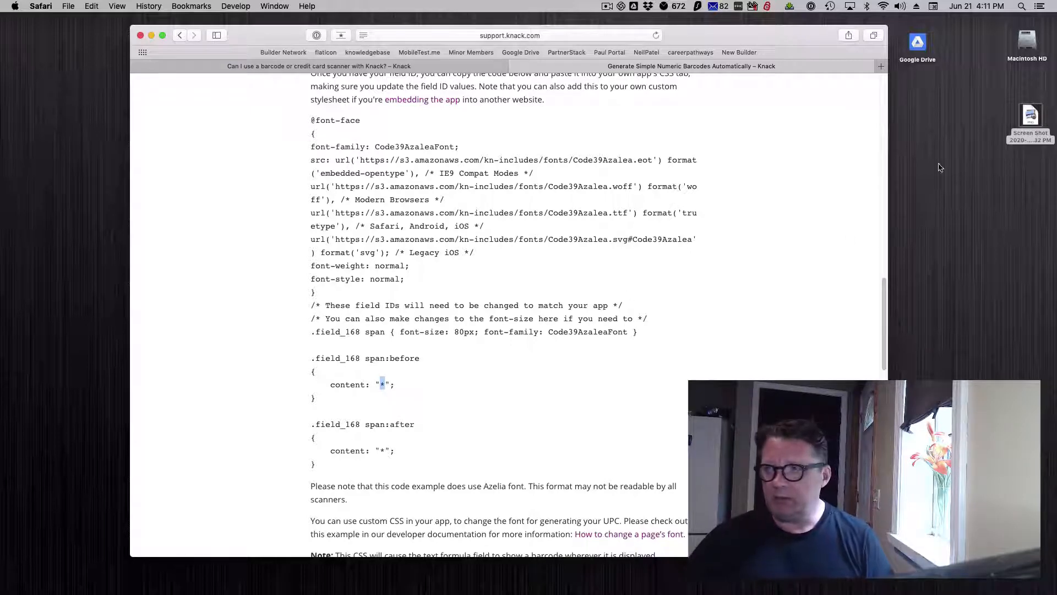
Bring back the builder's custom CSS and examine the content values in the .field_36 span:before and span:after rules.
drag(1056, 38, 284, 23)
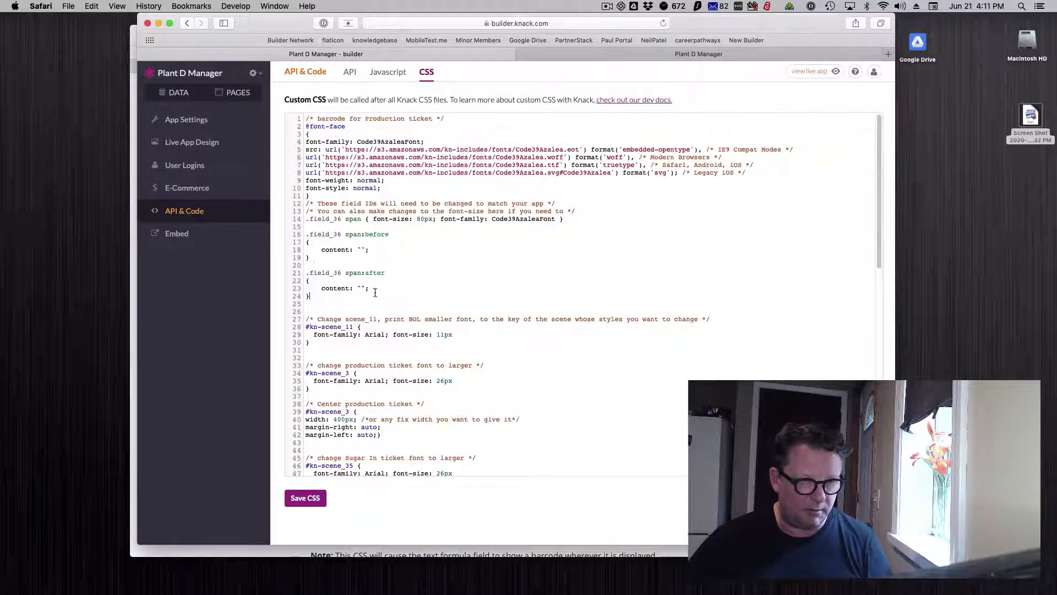
drag(376, 296, 329, 234)
click(371, 262)
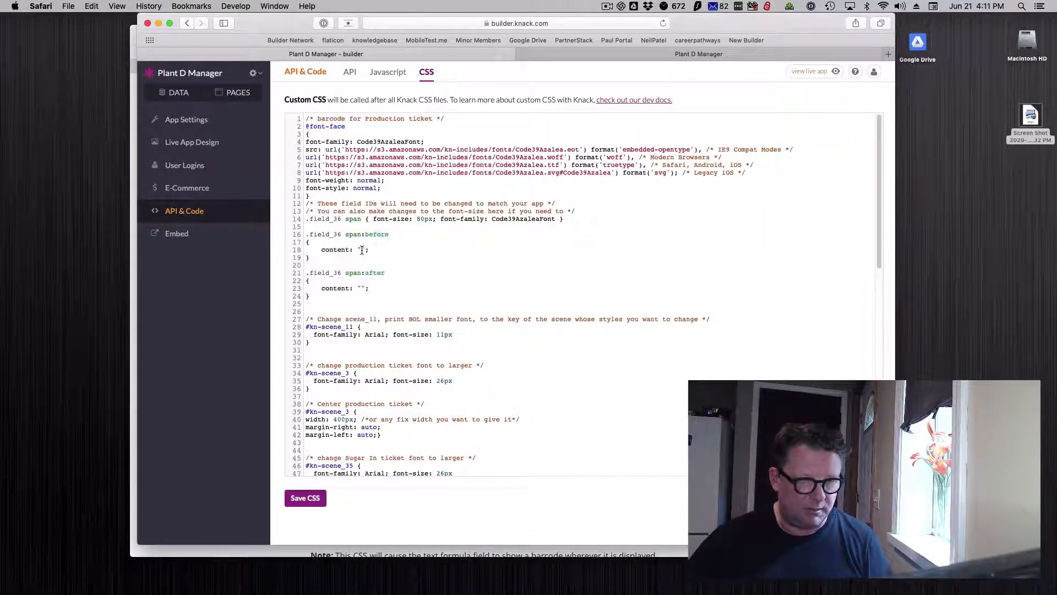
click(361, 249)
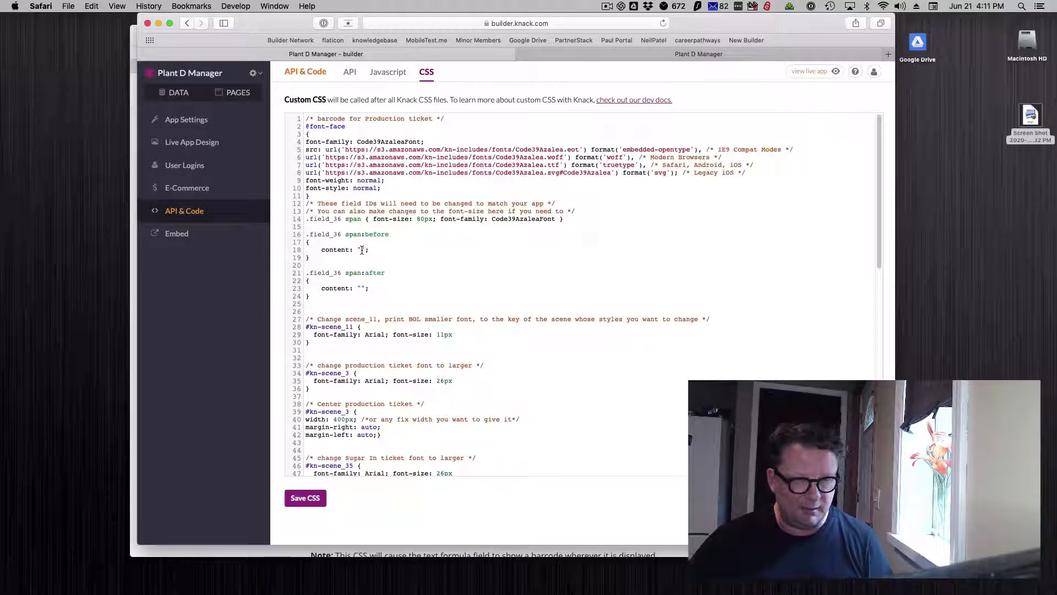
click(363, 287)
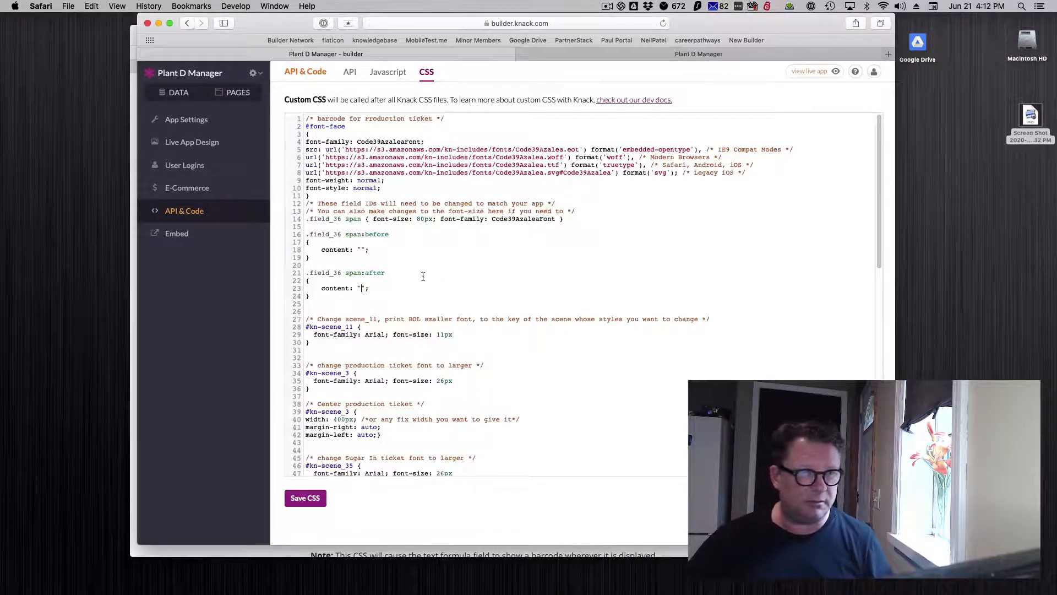
Inspect the text formula of the Production Ticket object's Barcode field, then close its options without changes.
click(177, 93)
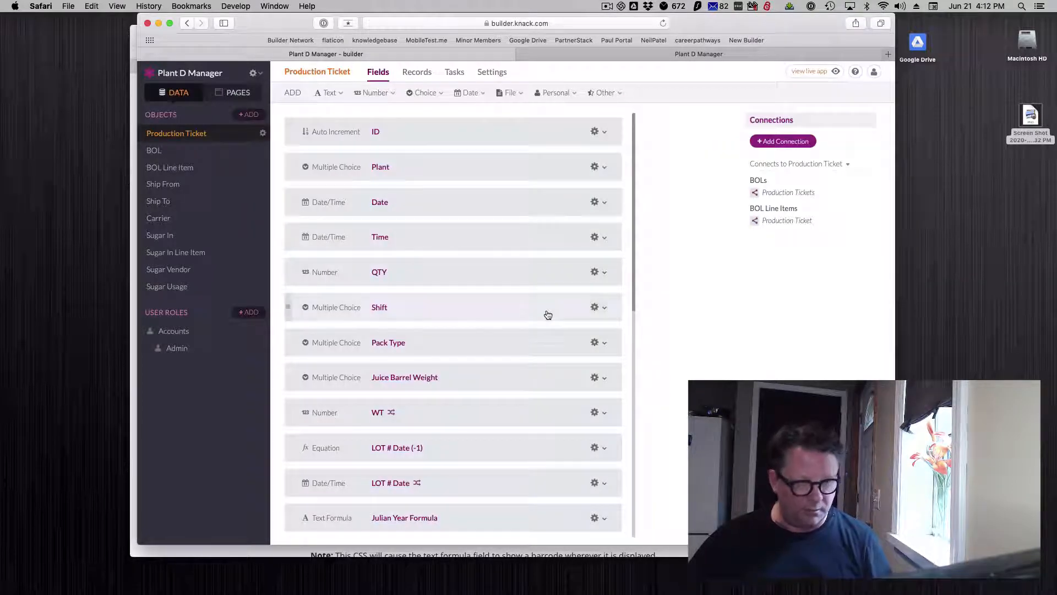
scroll(545, 314, down, 4)
scroll(548, 315, down, 4)
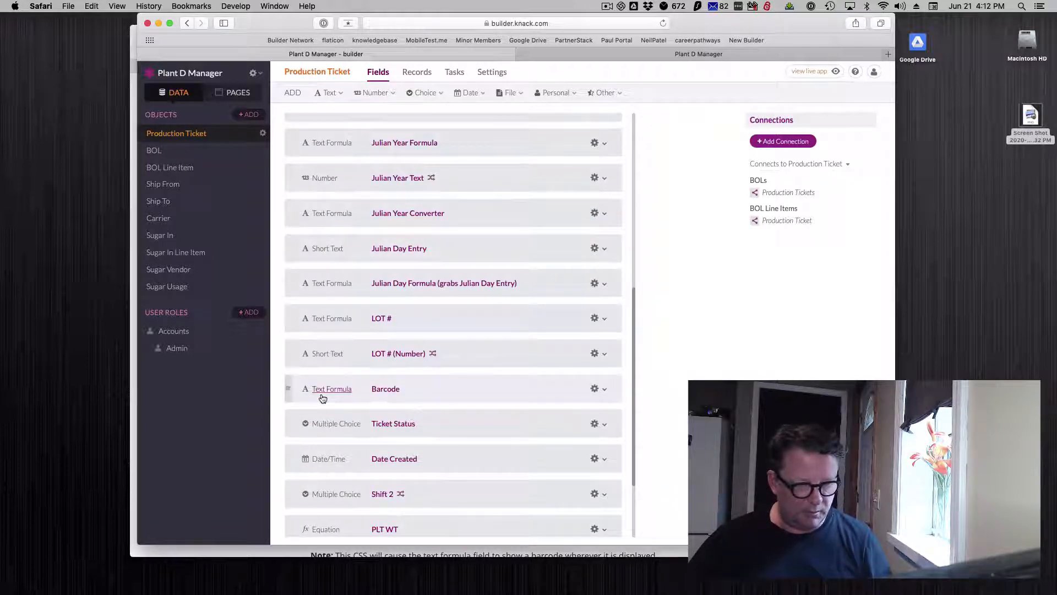
click(438, 392)
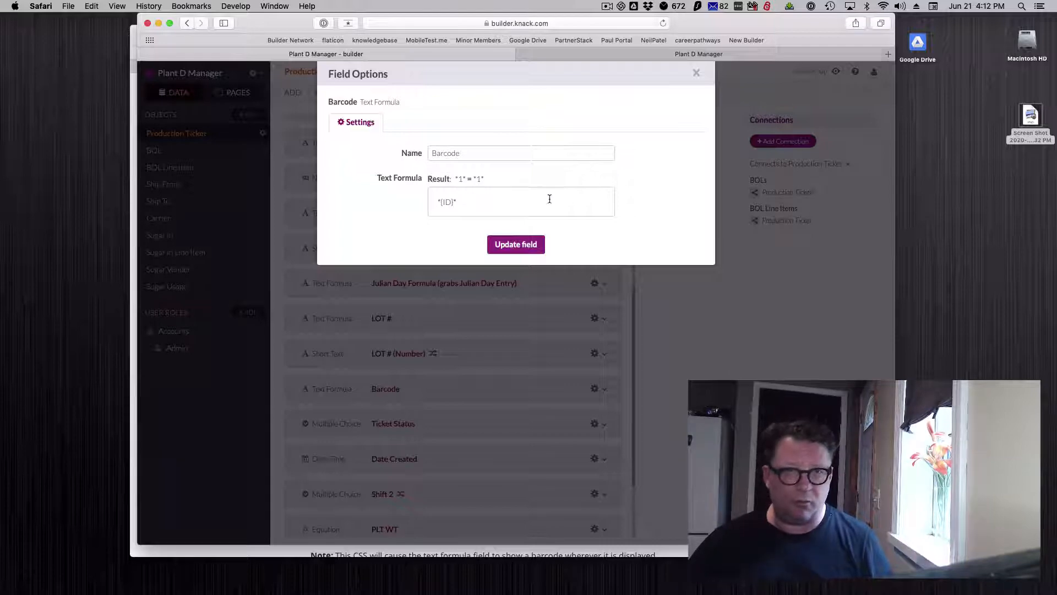
click(697, 74)
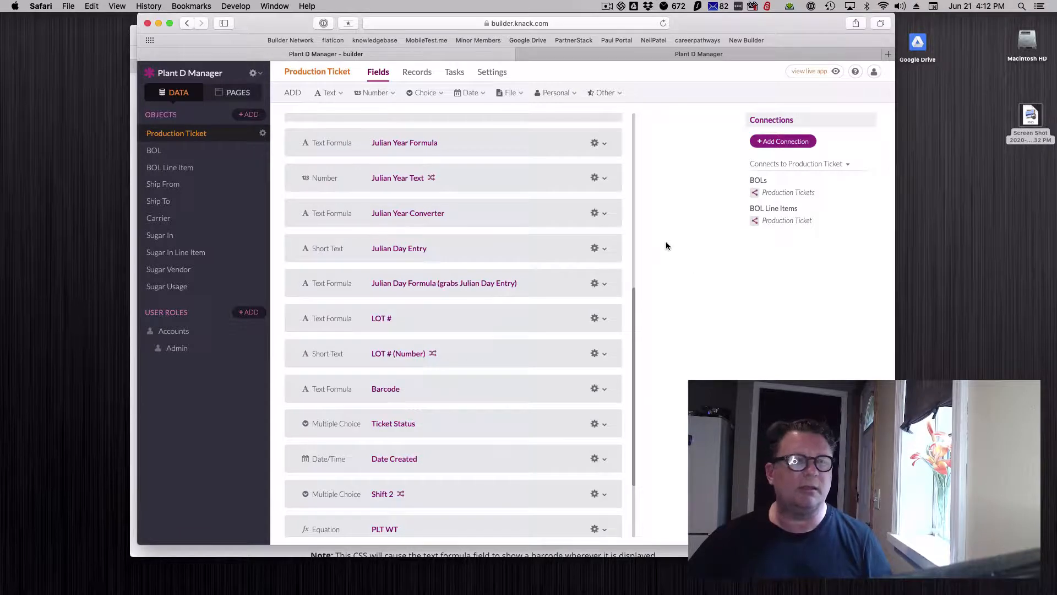
click(607, 6)
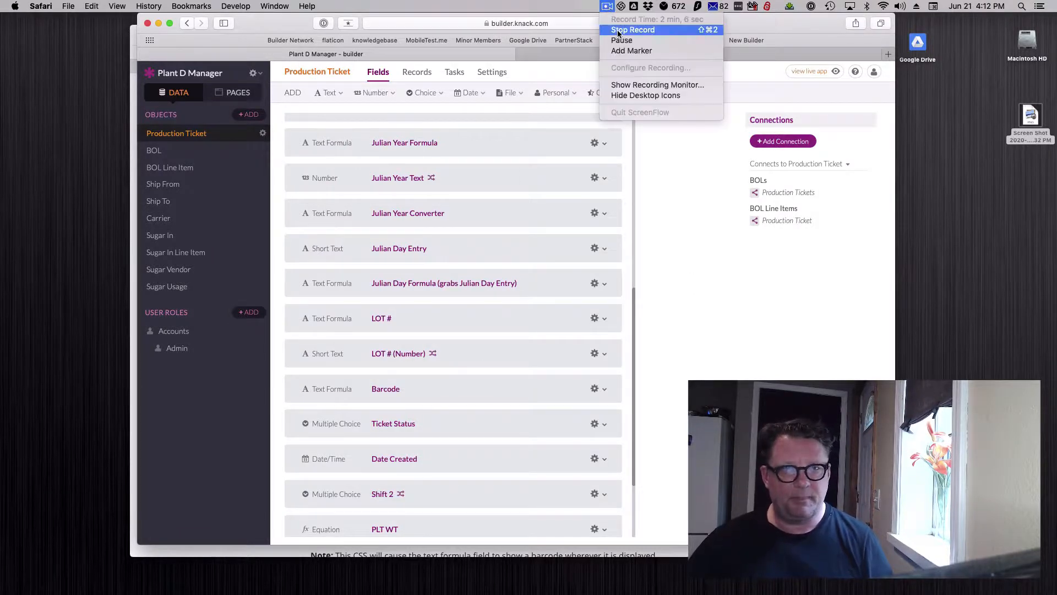